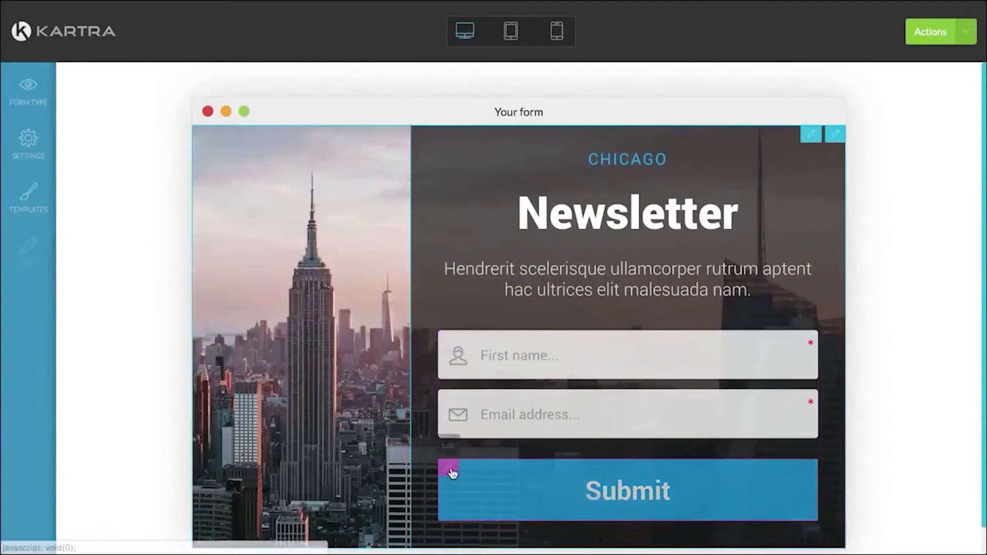
Make the Submit button and CHICAGO heading orange (#f59f00), then save and exit the form
click(449, 469)
click(83, 279)
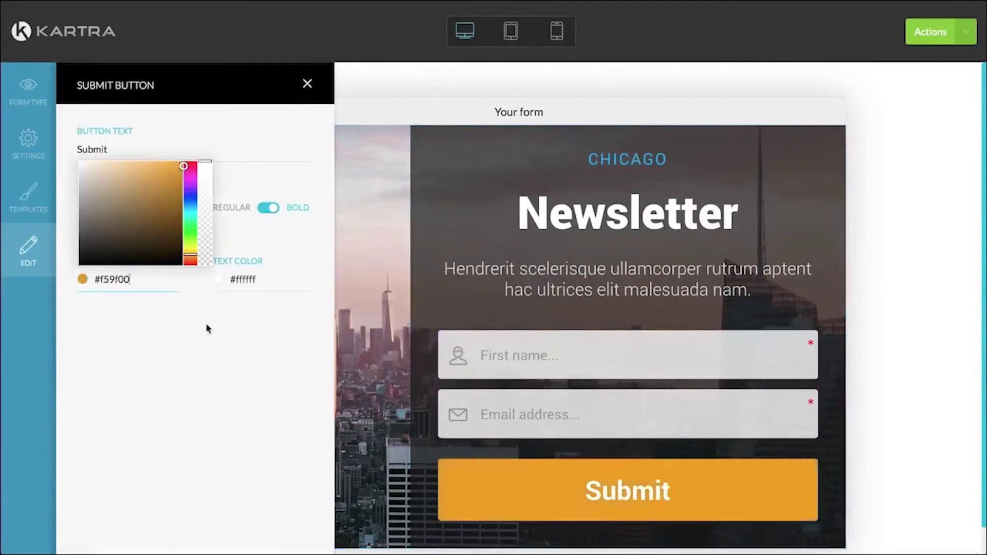
click(295, 438)
click(627, 160)
click(456, 134)
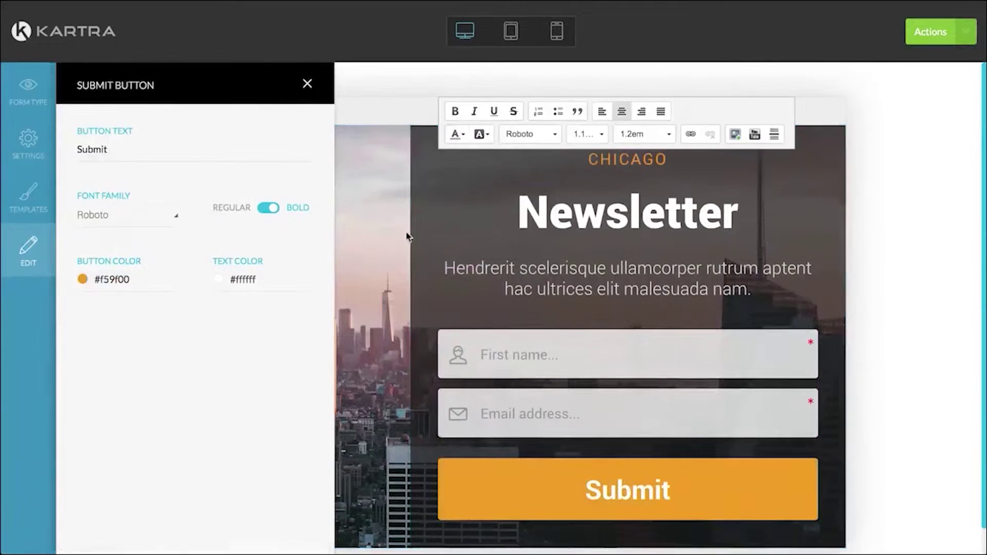
click(467, 194)
click(307, 84)
click(930, 31)
click(902, 122)
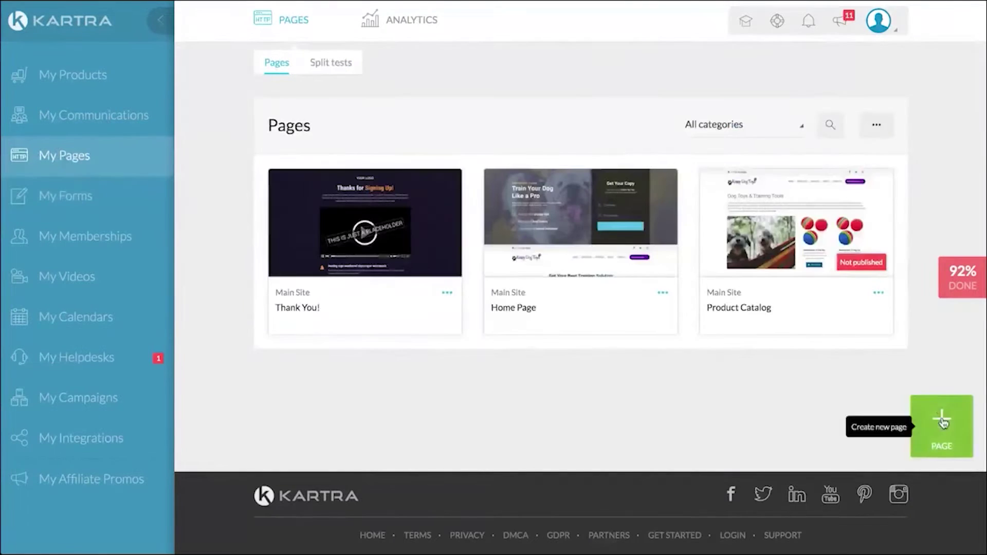
Start a new page from the Blank canvas template and launch it in the builder
click(941, 421)
click(373, 206)
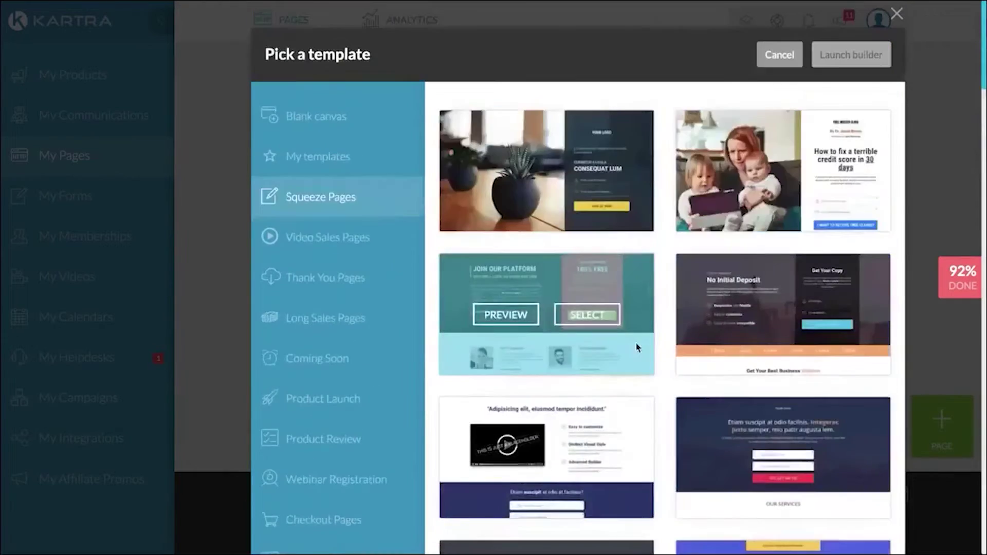
scroll(408, 269, down, 10)
click(359, 359)
click(373, 350)
scroll(373, 350, up, 5)
click(346, 403)
scroll(585, 319, down, 7)
scroll(586, 321, up, 7)
click(352, 116)
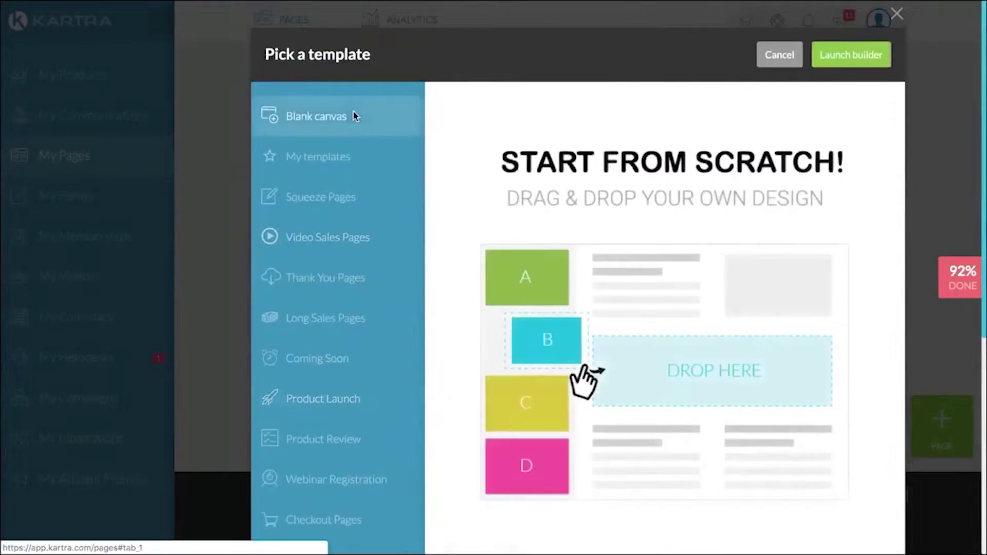
click(845, 53)
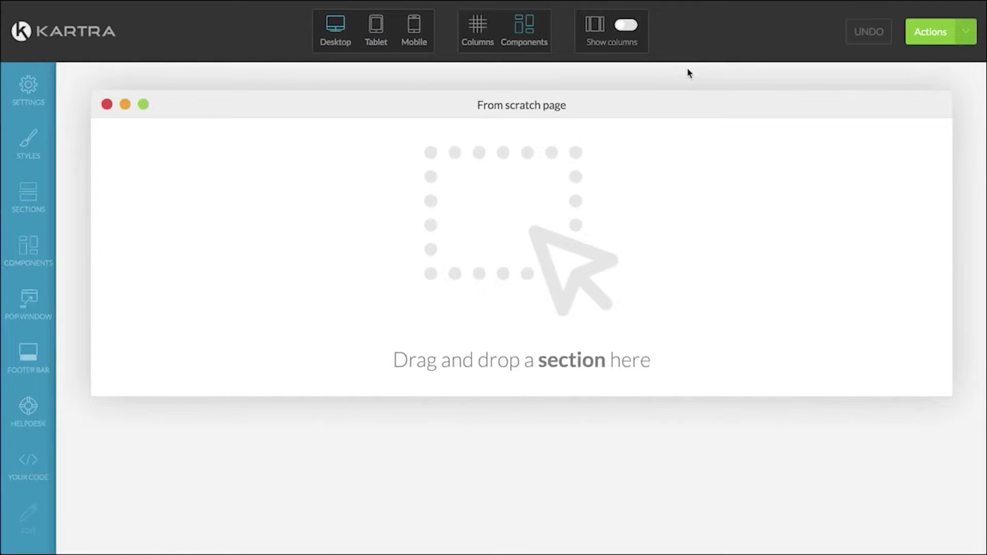
Add a white navigation bar at the top of the page
click(28, 195)
click(214, 262)
scroll(214, 262, down, 10)
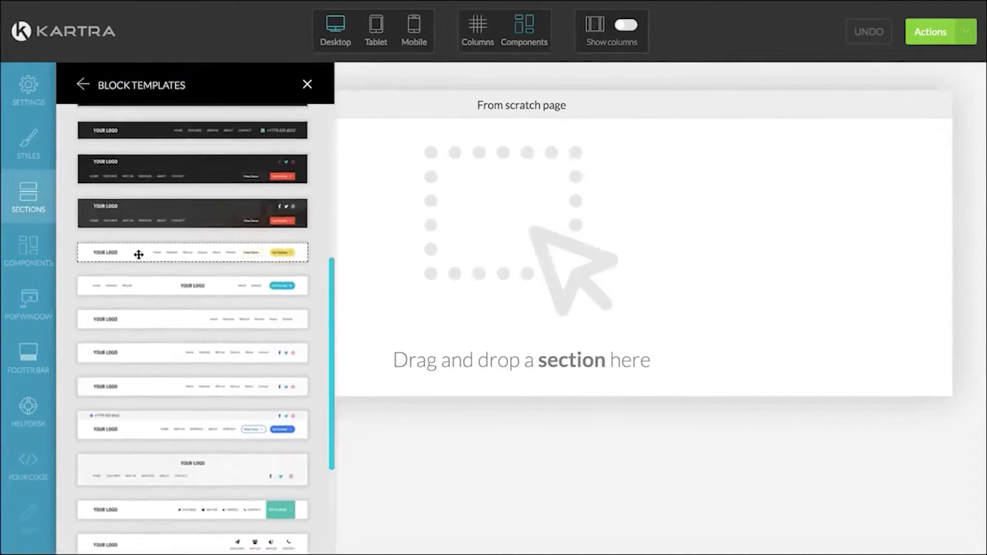
drag(134, 254, 478, 154)
click(307, 84)
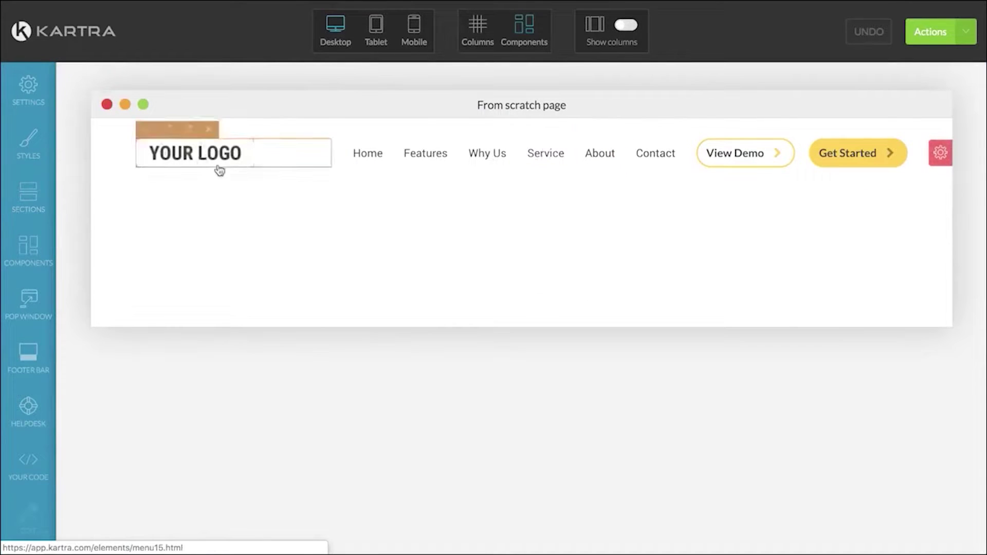
Add the Creative Landing Page hero below the navigation, headed 'Try out my new product!'
click(42, 207)
click(163, 321)
scroll(164, 315, down, 5)
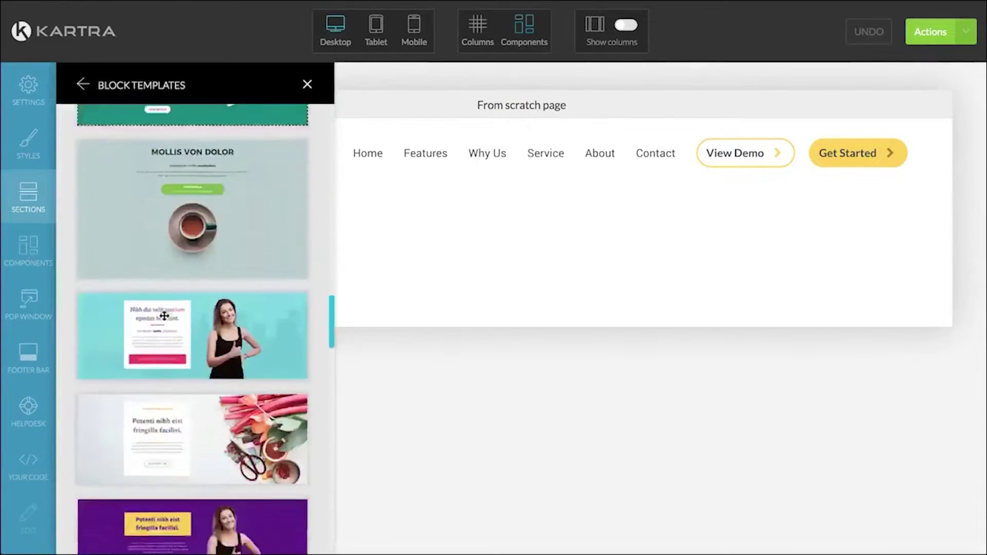
scroll(164, 316, down, 20)
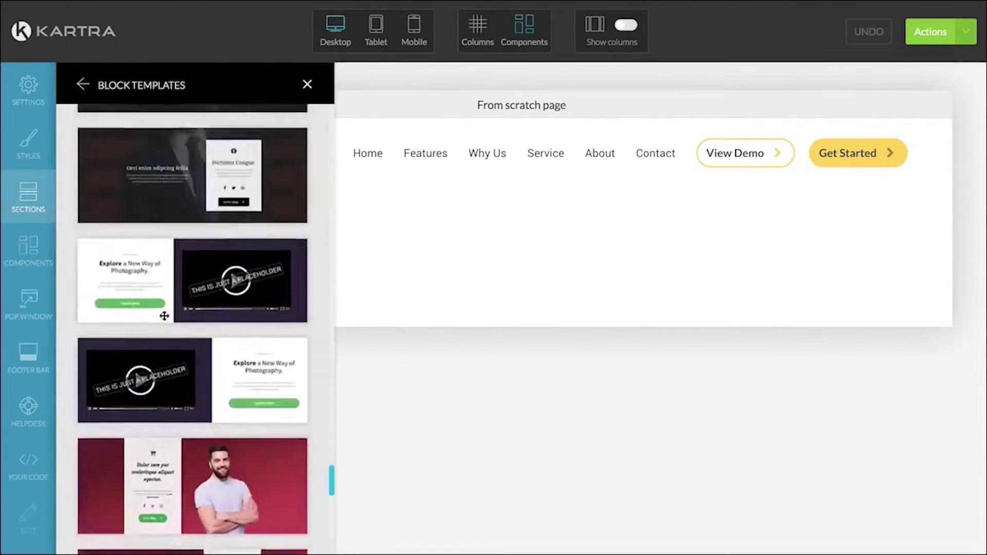
scroll(164, 315, down, 10)
scroll(137, 245, up, 3)
drag(196, 237, 562, 326)
click(306, 83)
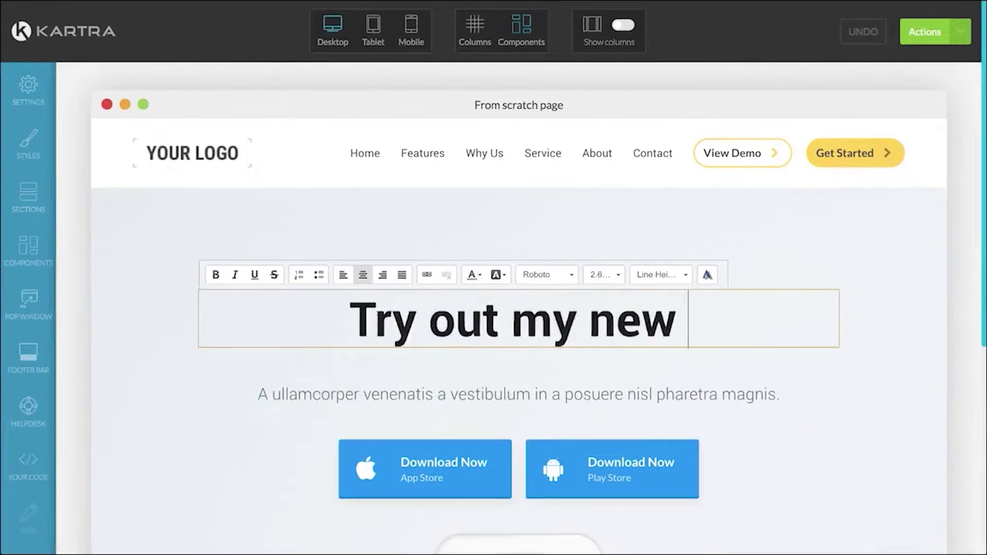
text(product!)
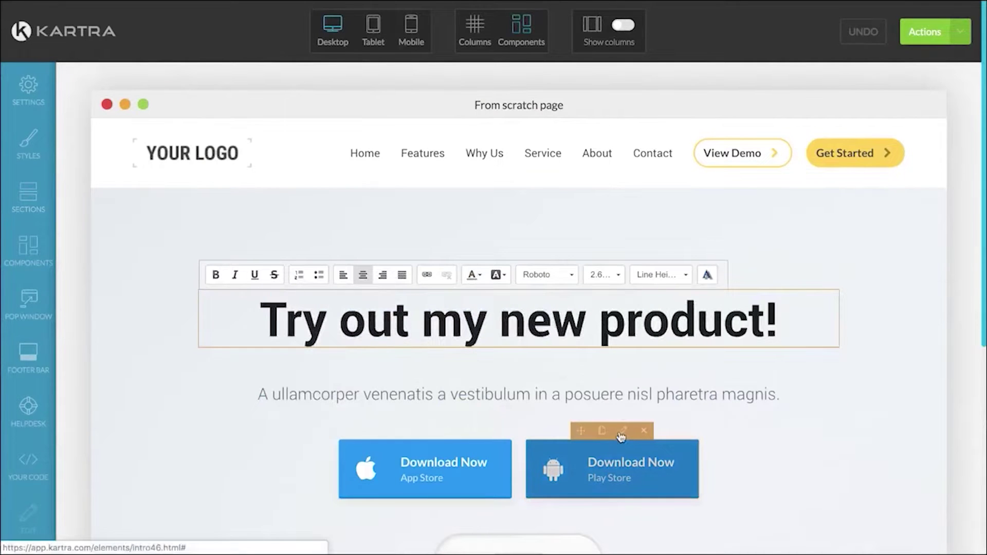
Make the Play Store button's background yellow, then view the page's Conversion analytics
click(621, 435)
click(113, 409)
drag(200, 294, 200, 276)
click(238, 533)
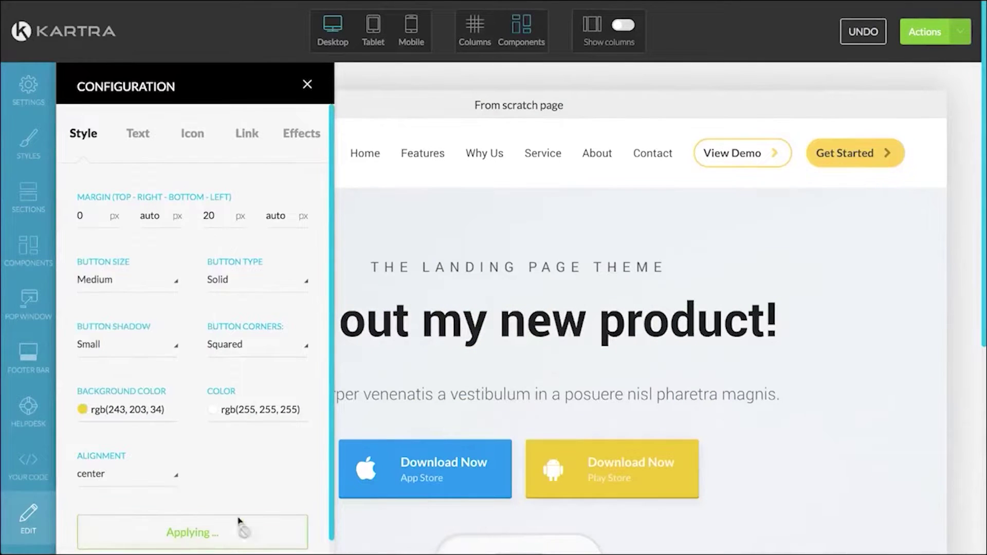
click(122, 409)
click(165, 265)
click(205, 524)
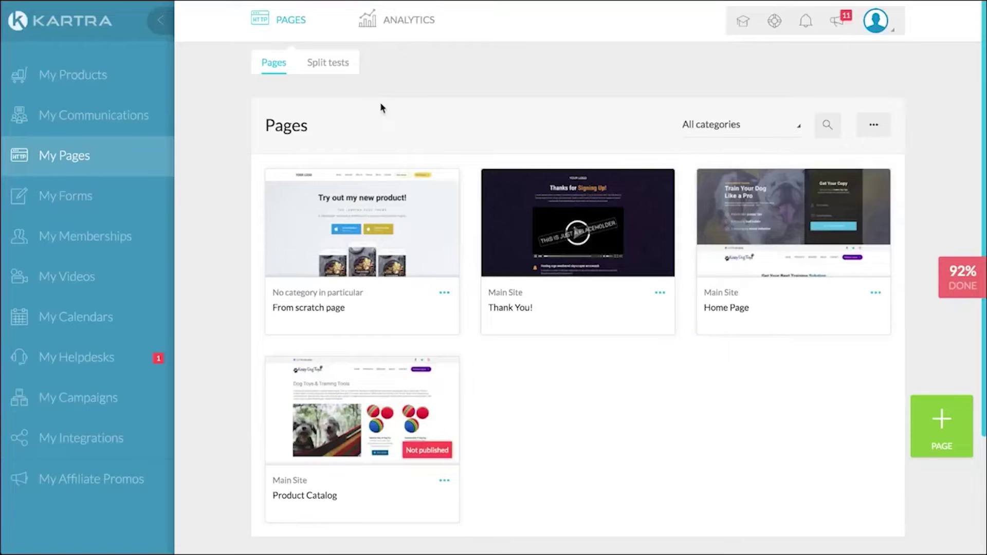
click(406, 20)
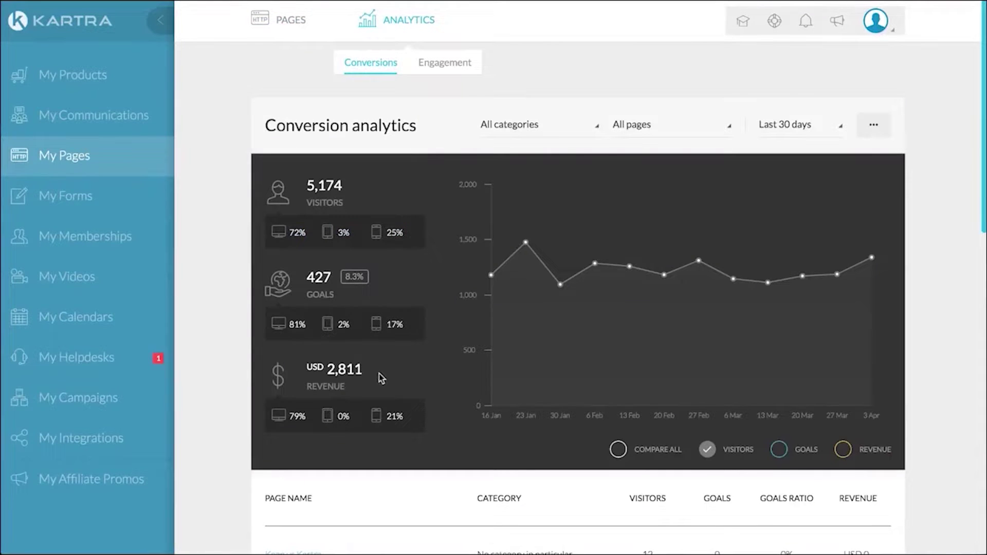
Check the visitor count under Engagement analytics, then go to the My Communications lists
click(453, 69)
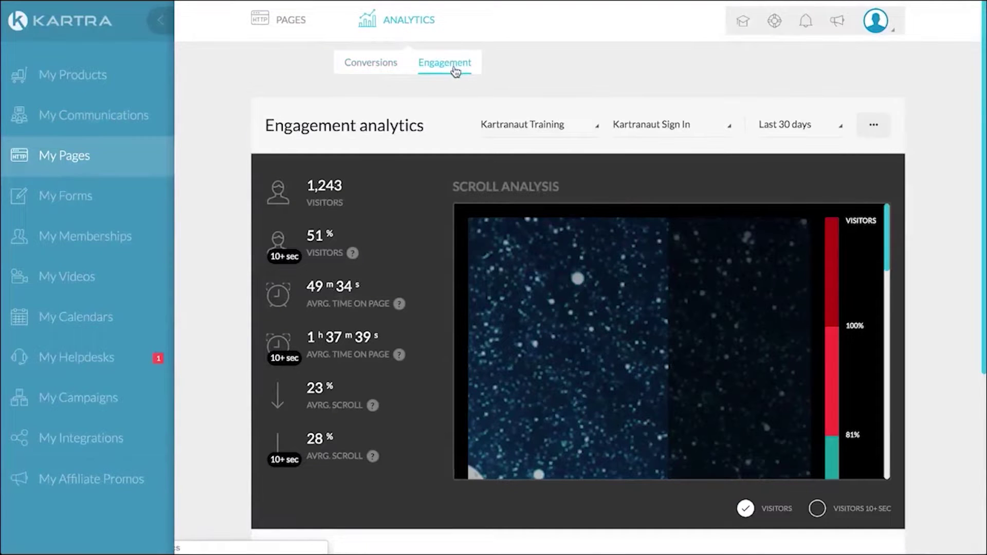
double_click(322, 184)
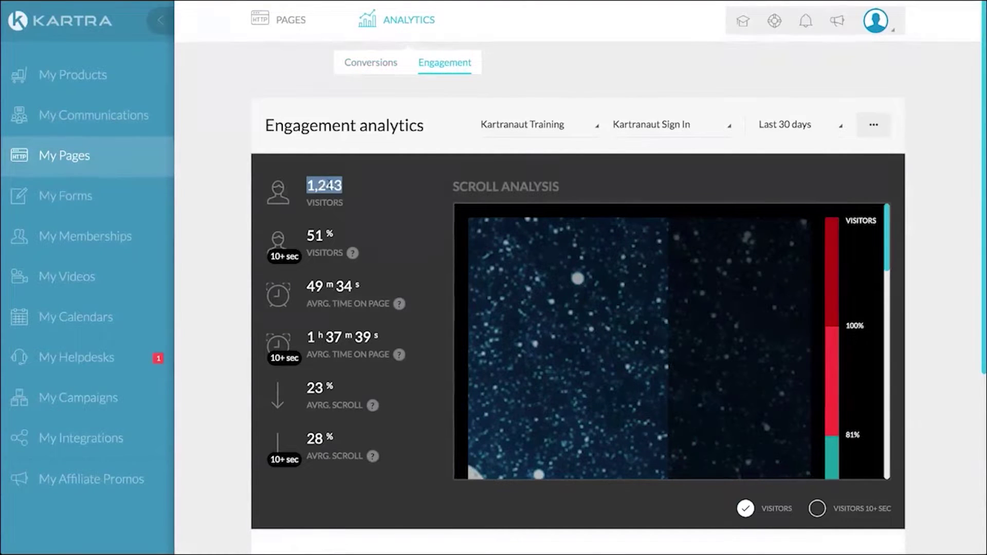
click(337, 247)
click(365, 267)
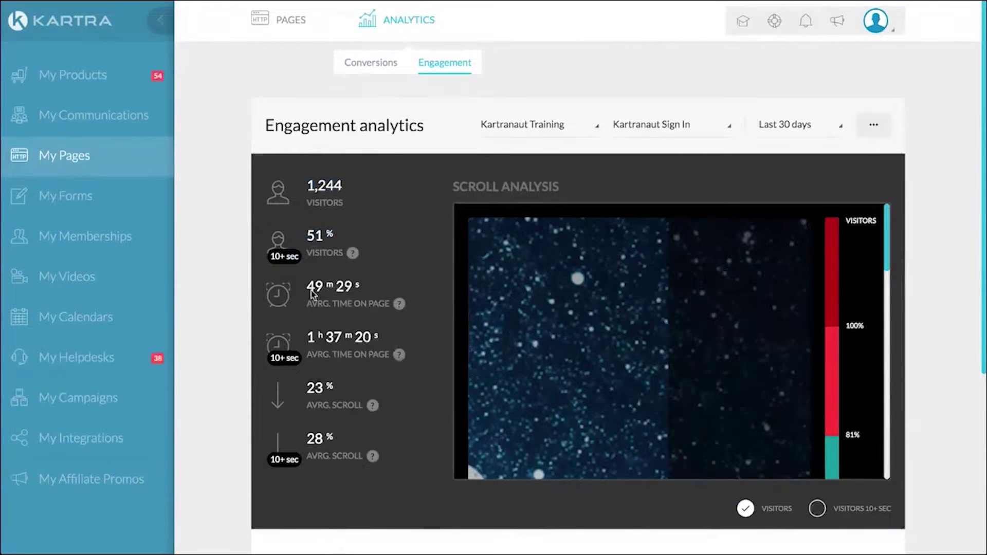
click(136, 114)
Go to Communications > Automations, start a new automation, and browse the IF trigger choices
mouse_move(461, 28)
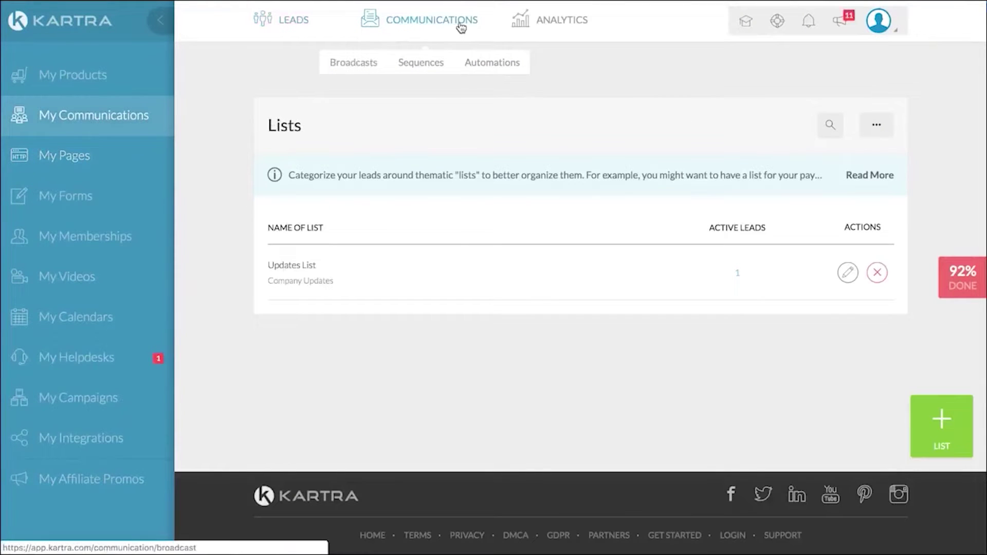
click(486, 69)
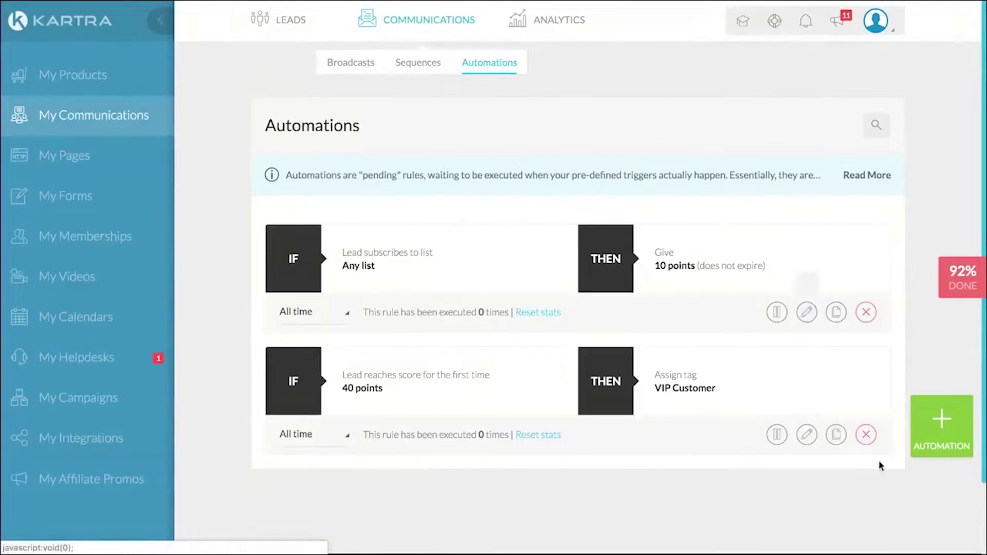
click(938, 420)
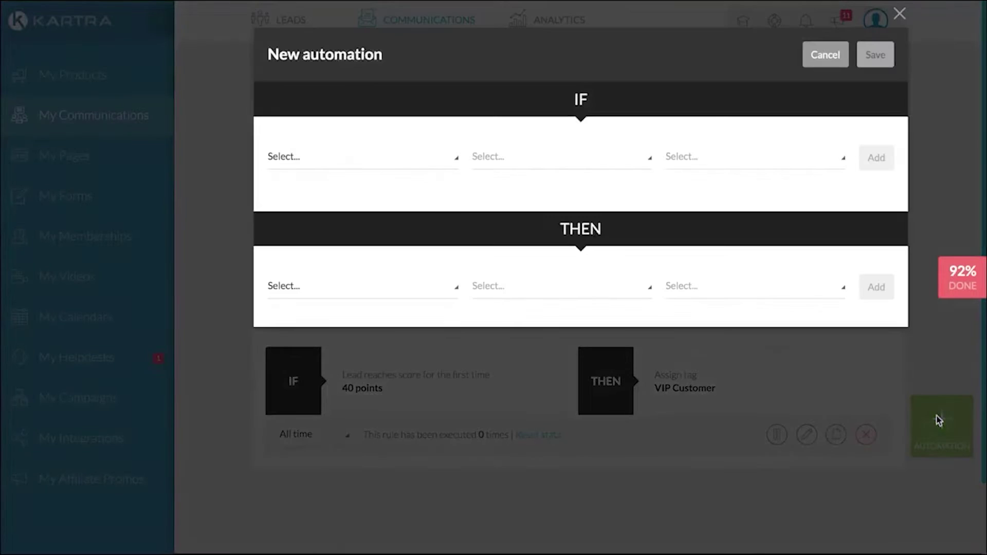
click(406, 157)
scroll(403, 247, down, 3)
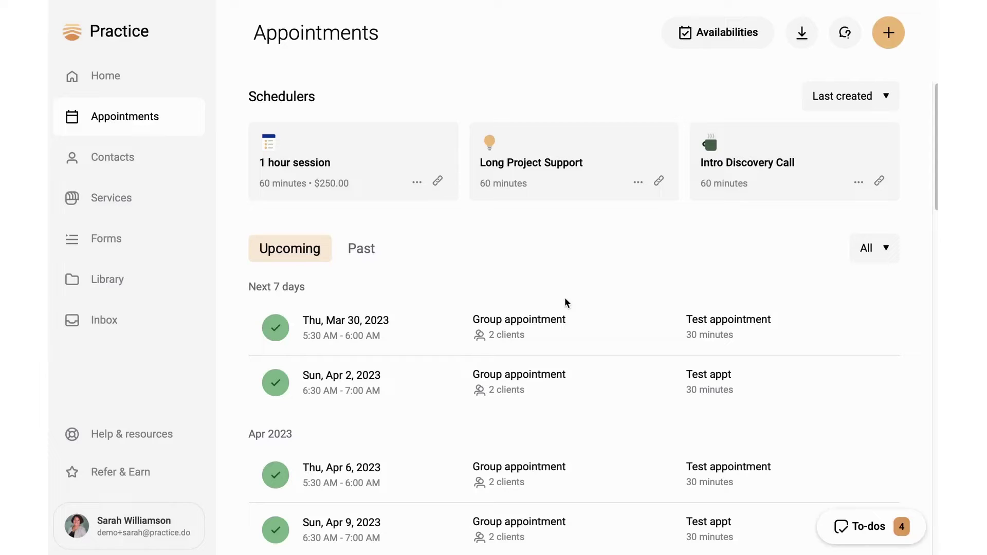
click(708, 35)
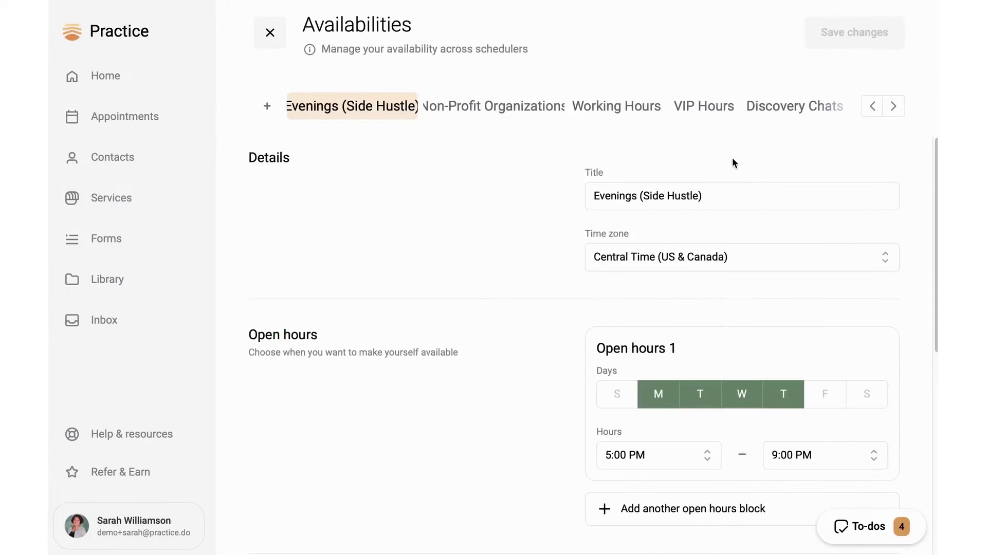
scroll(731, 170, down, 8)
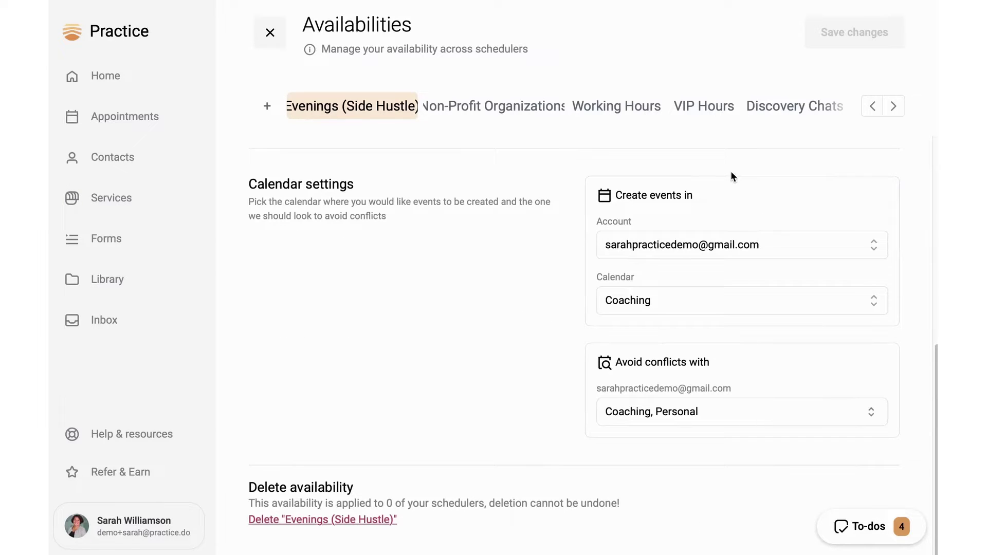
click(716, 411)
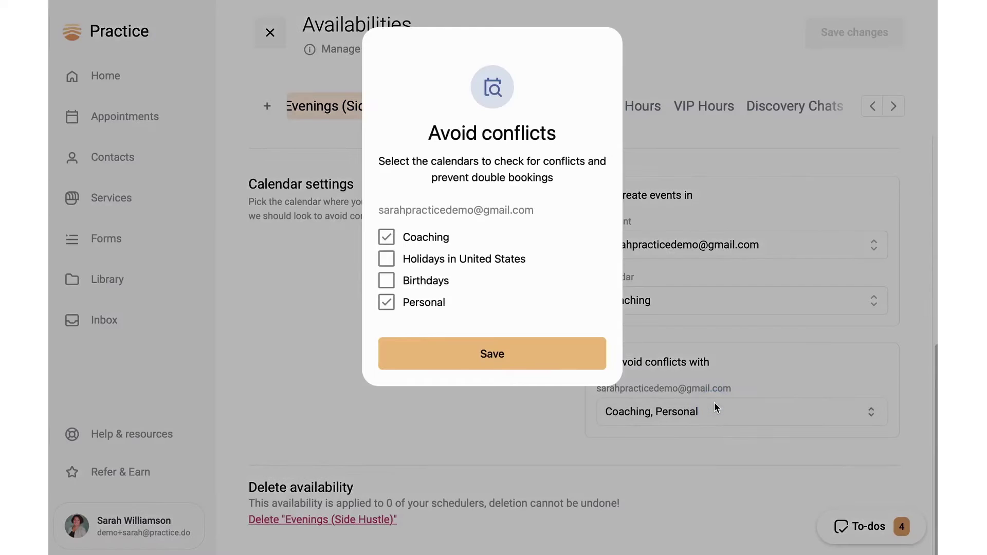
click(693, 338)
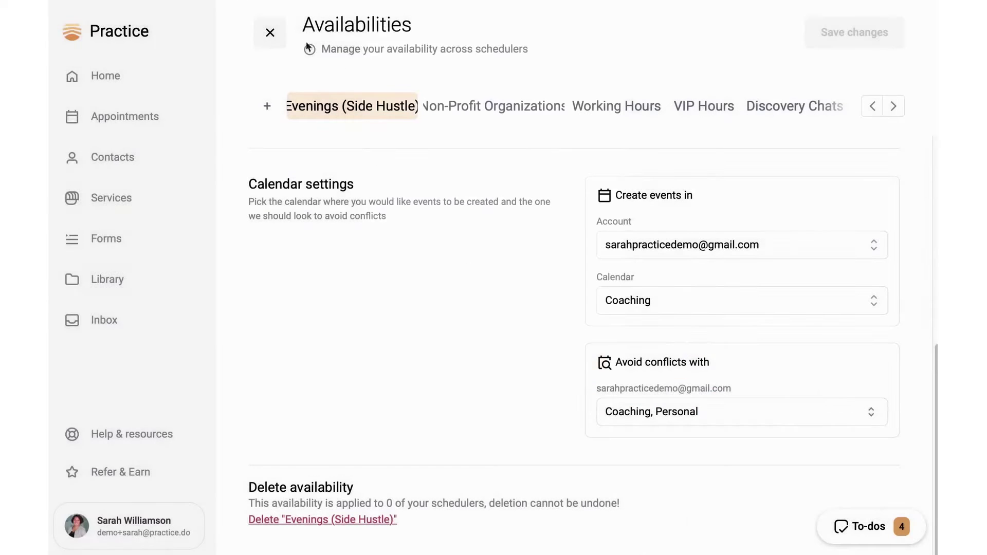
click(269, 33)
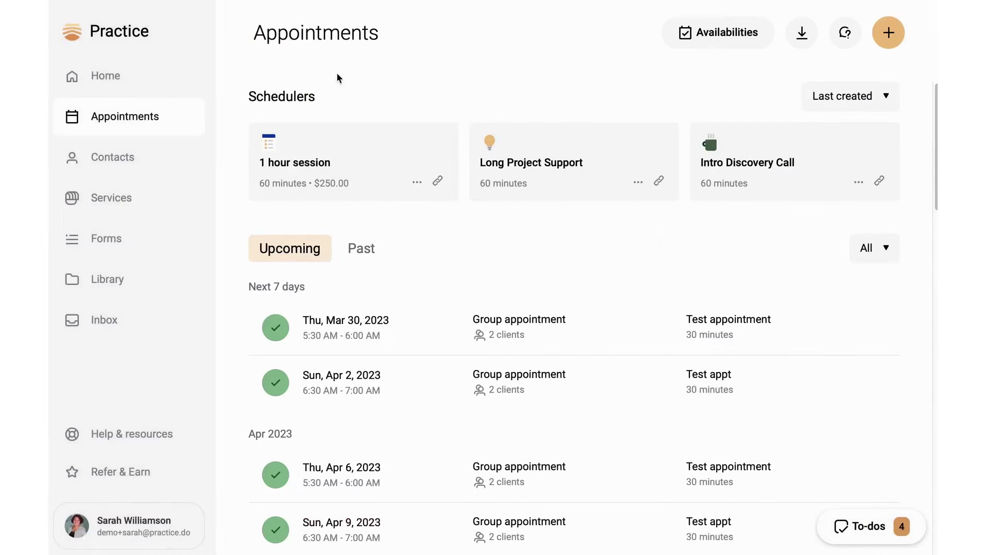
Review the Intro Discovery Call scheduler settings, then close it back to Appointments
click(732, 149)
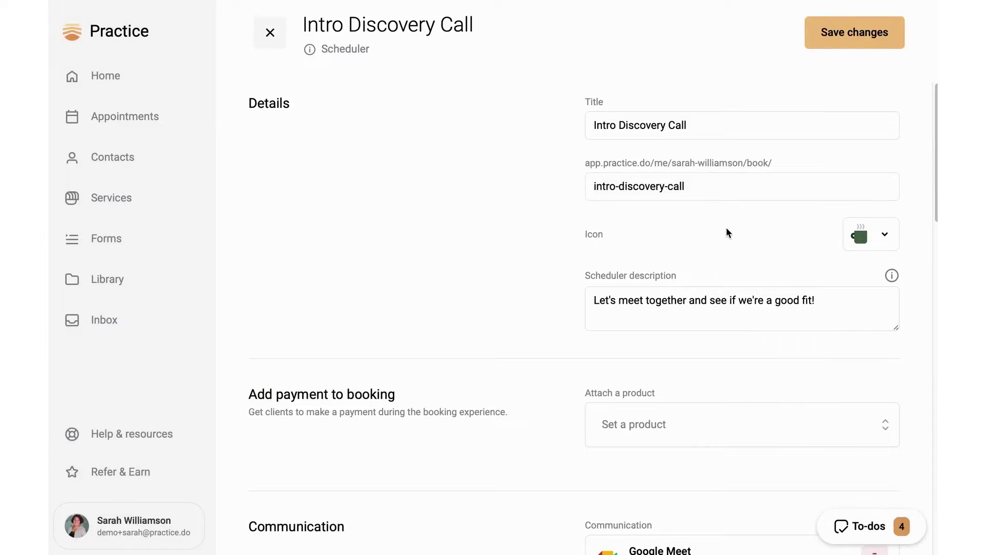
scroll(724, 221, down, 5)
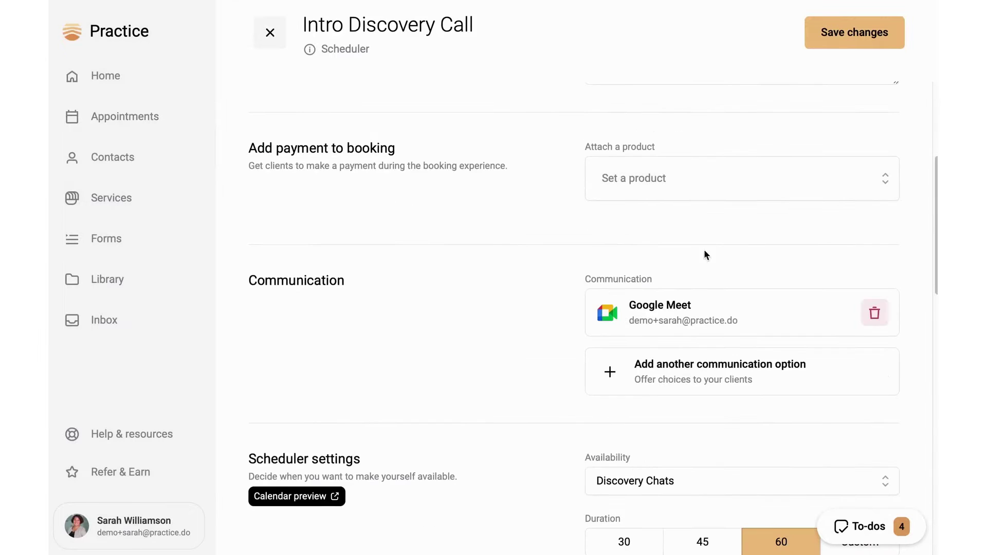
scroll(652, 302, down, 5)
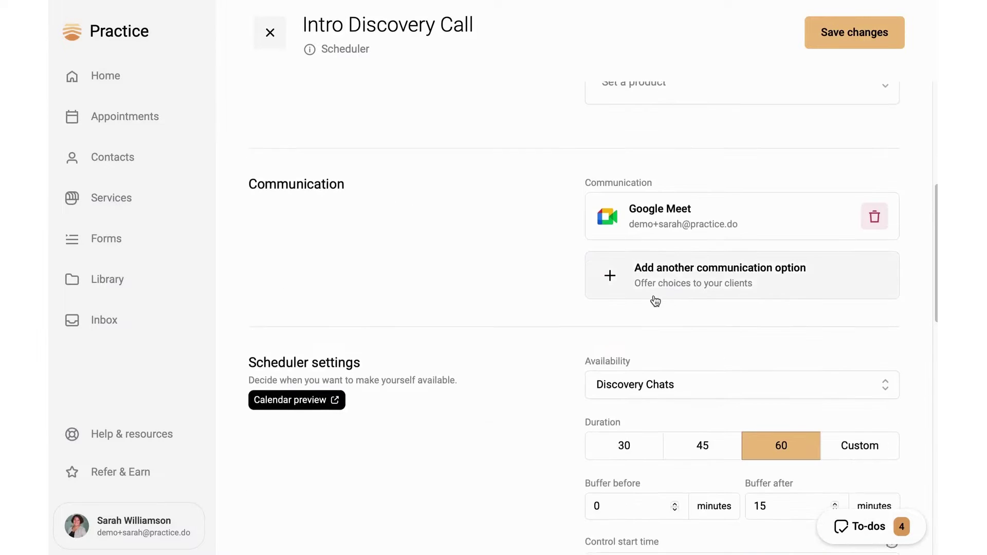
scroll(540, 312, down, 1)
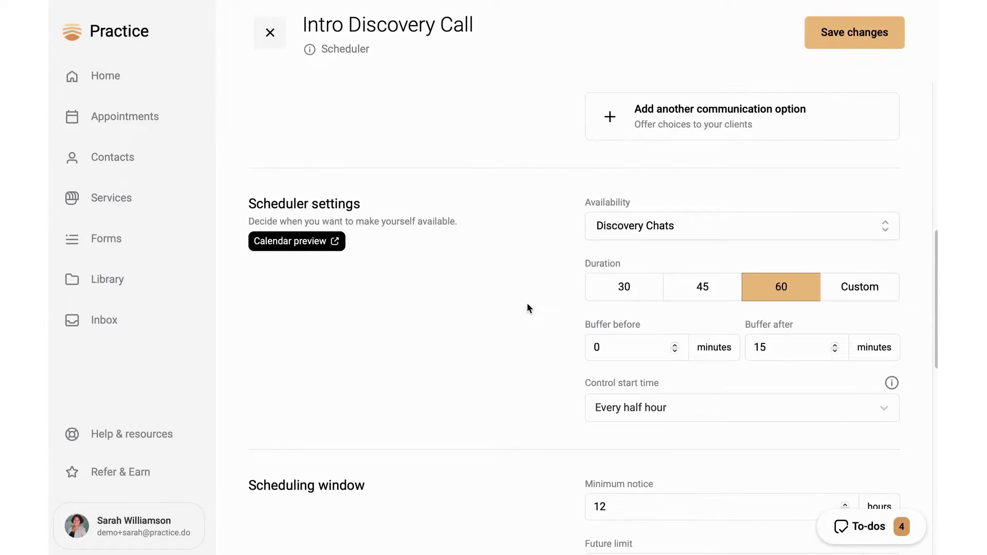
scroll(523, 304, down, 10)
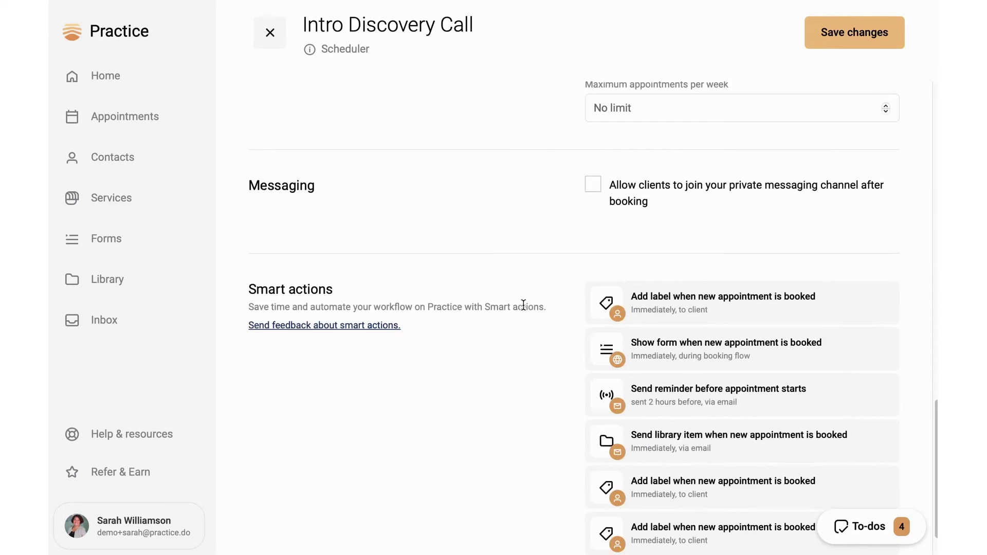
click(270, 32)
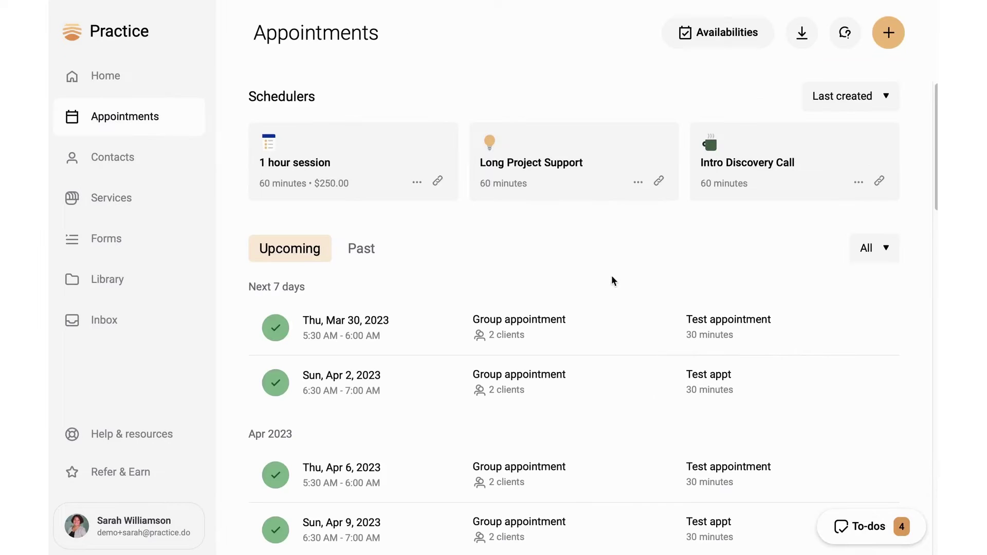
Copy the Intro Discovery Call booking link and preview it with View as client
click(859, 186)
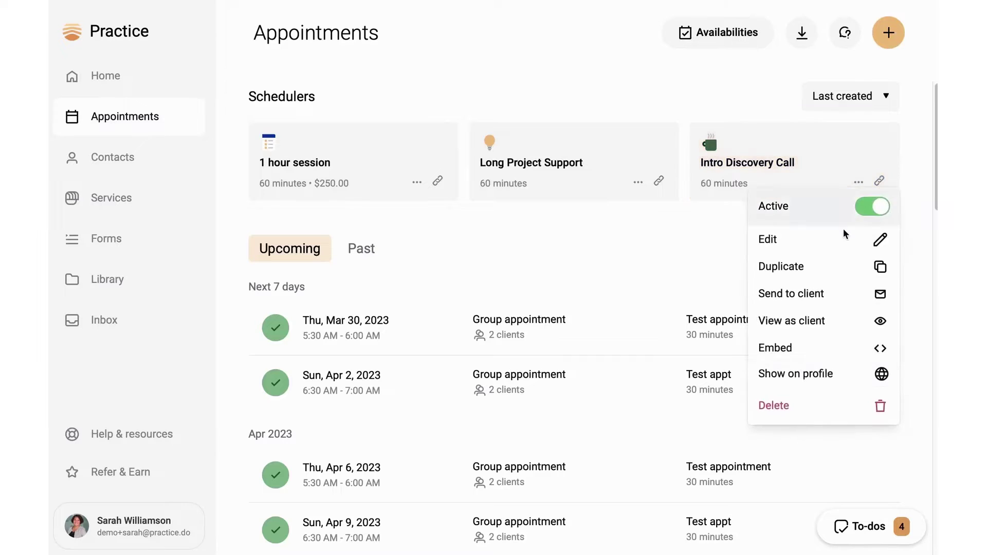
click(882, 181)
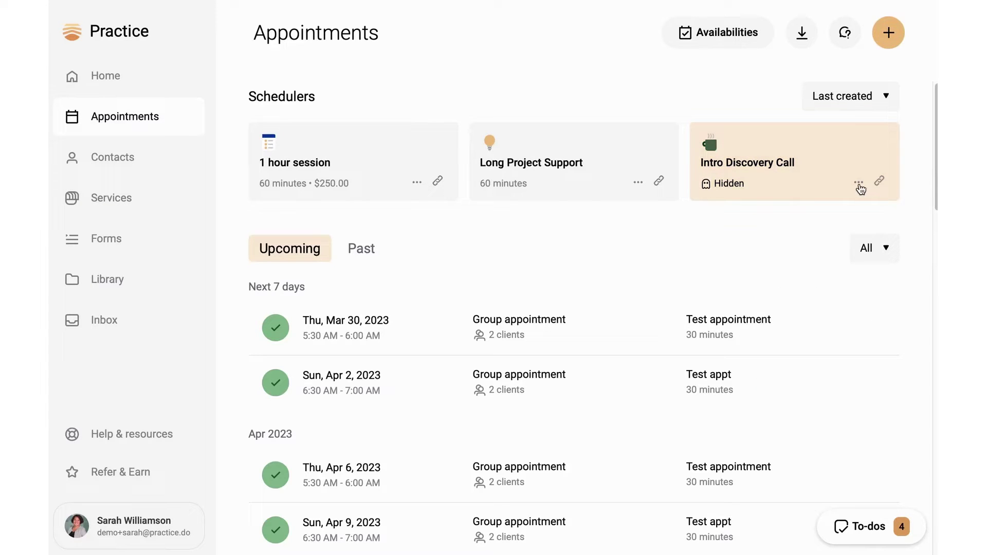
click(859, 186)
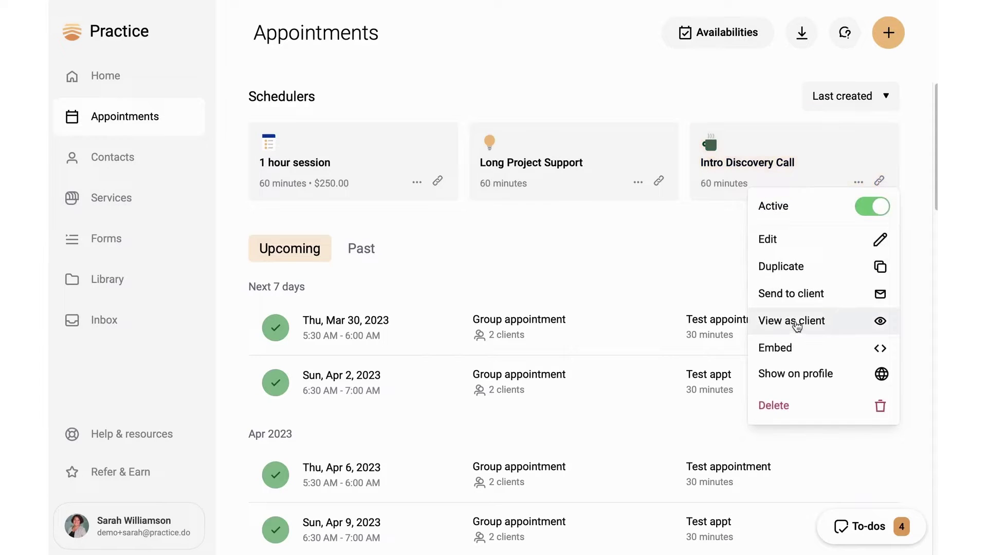
click(821, 323)
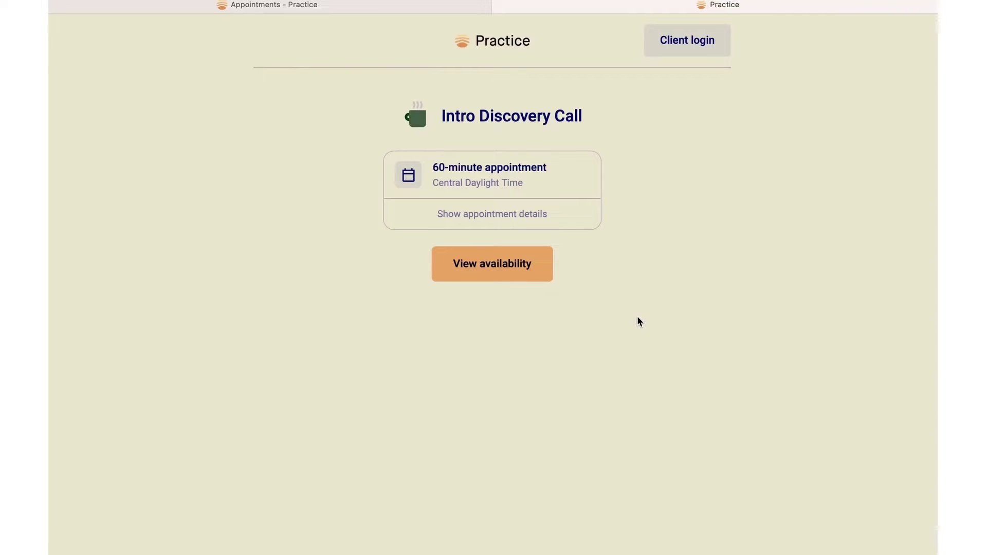
Book Thursday March 30 at 8:00 AM to reach the intake questions
click(529, 279)
click(446, 509)
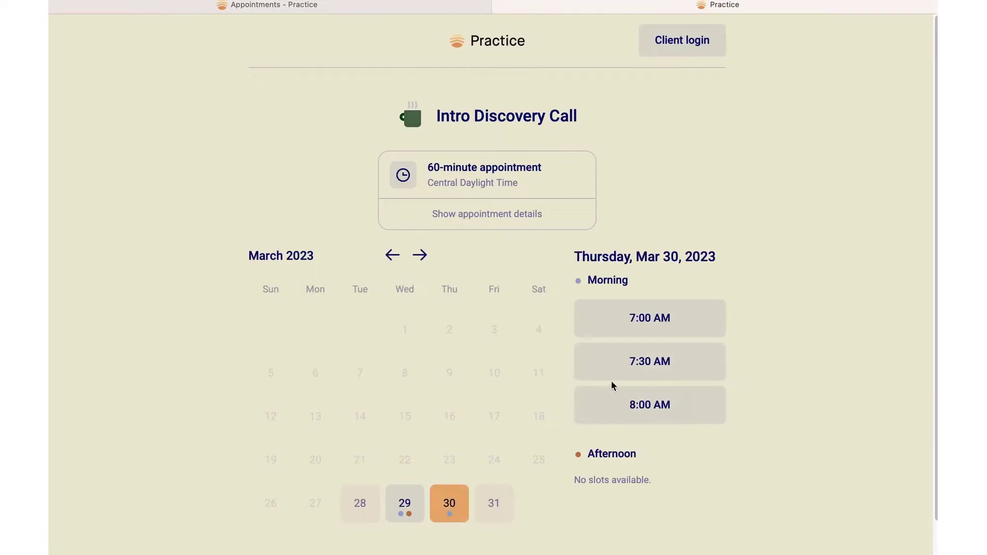
click(620, 400)
scroll(627, 384, down, 4)
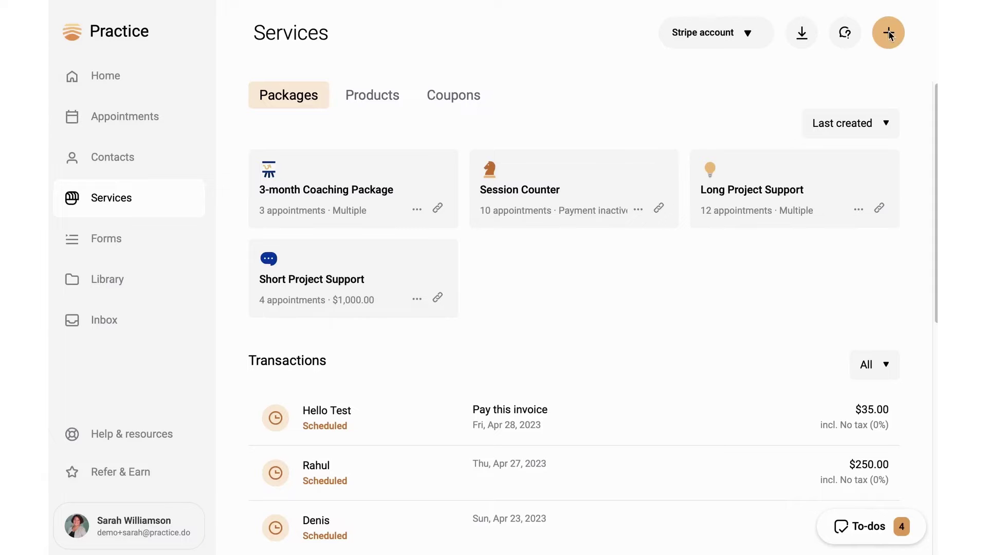
Create a new package of 10 appointments with the 1 hour session scheduler attached
click(889, 34)
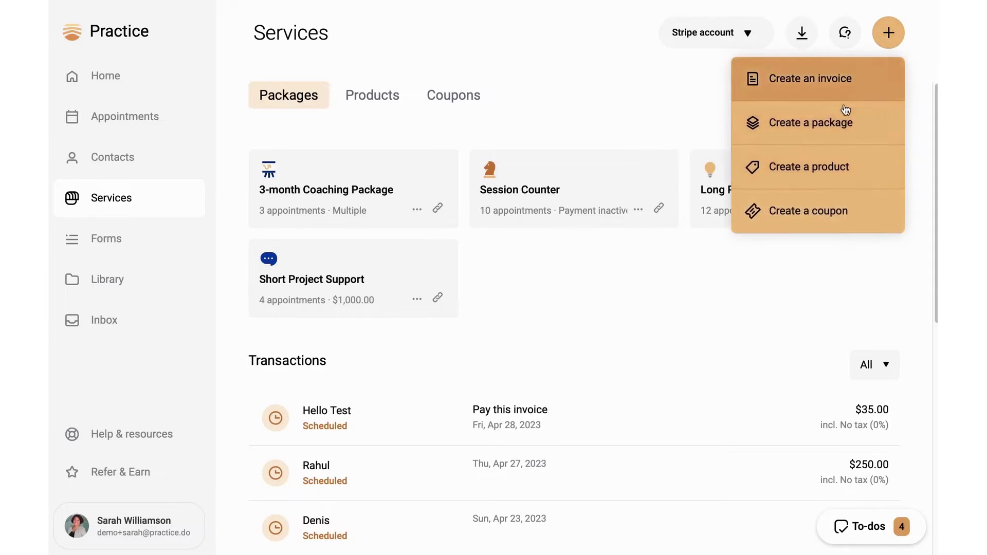
click(874, 119)
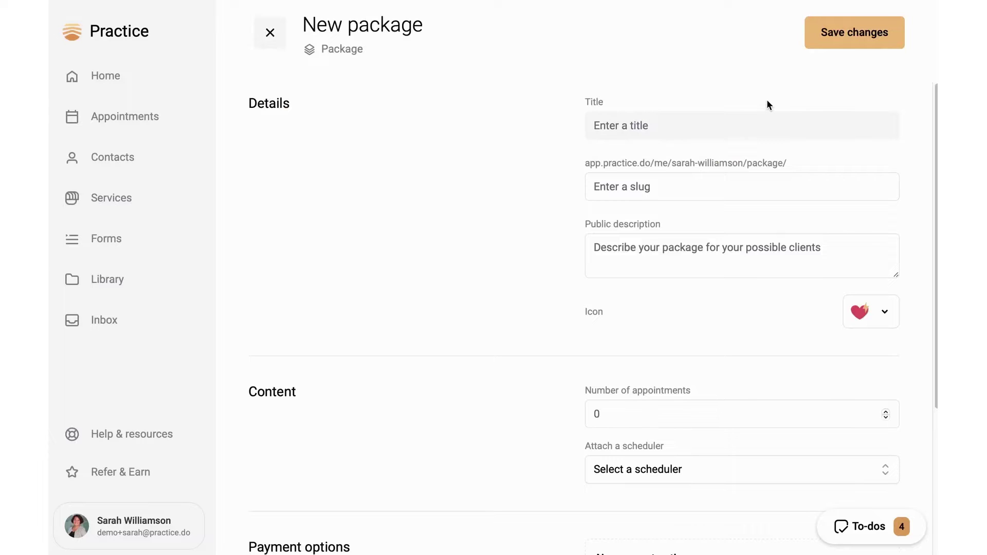
click(883, 311)
scroll(501, 177, down, 3)
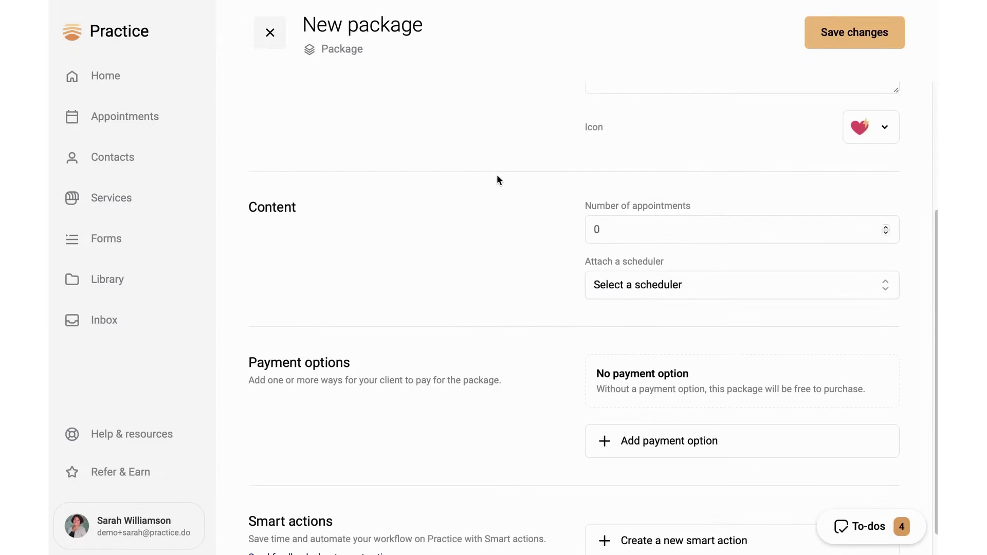
click(605, 229)
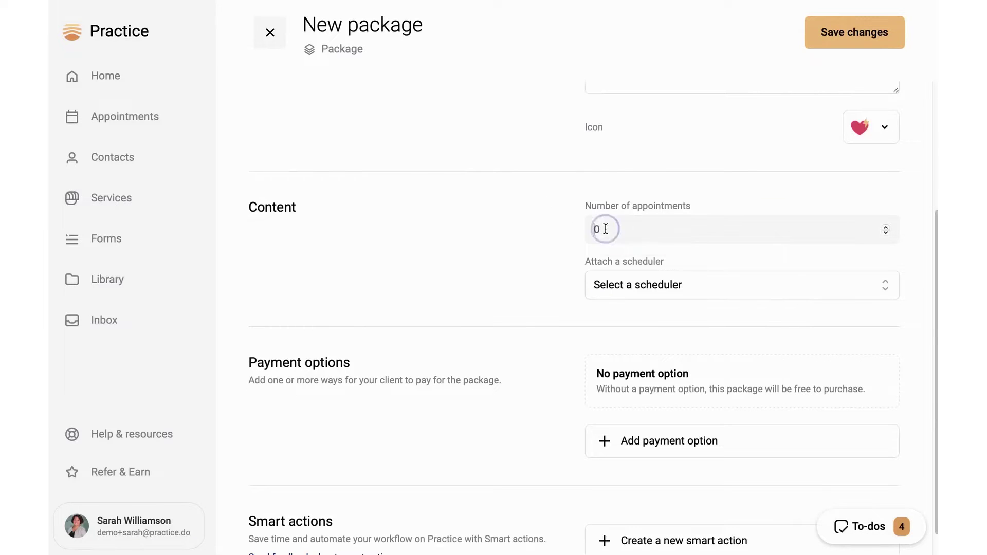
click(621, 284)
click(682, 375)
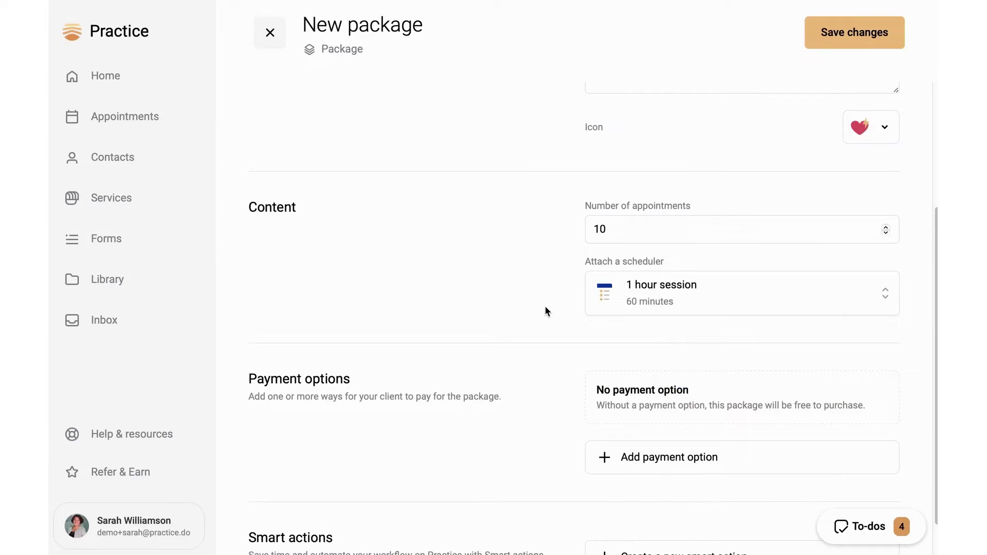
scroll(535, 298, down, 1)
Add a $1,000 one-time payment option to the package
click(639, 405)
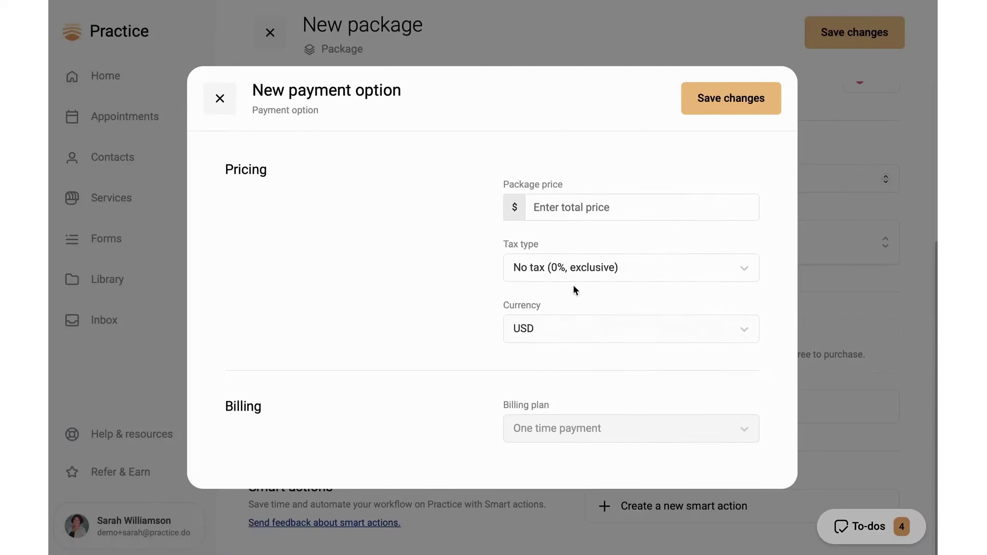
click(566, 203)
text(1000)
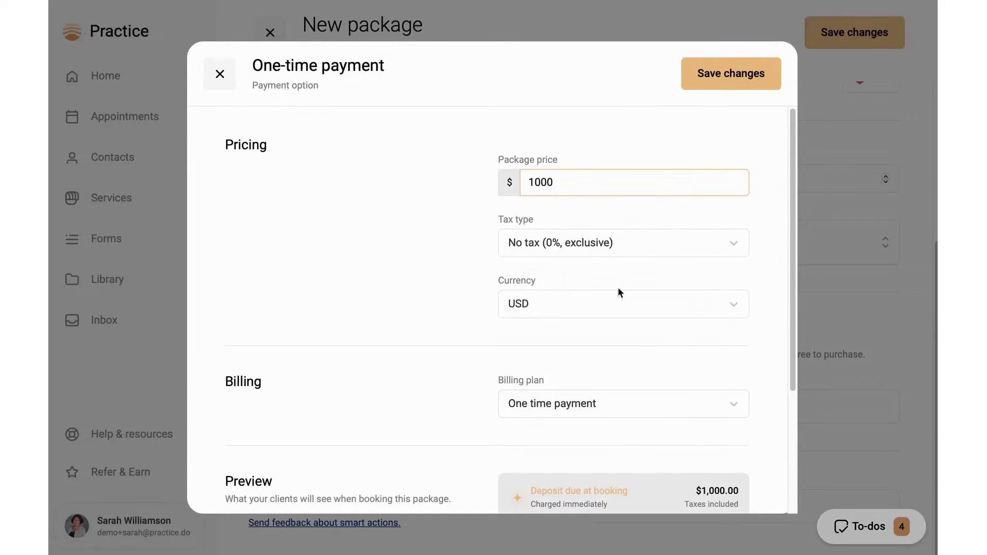
scroll(570, 372, down, 3)
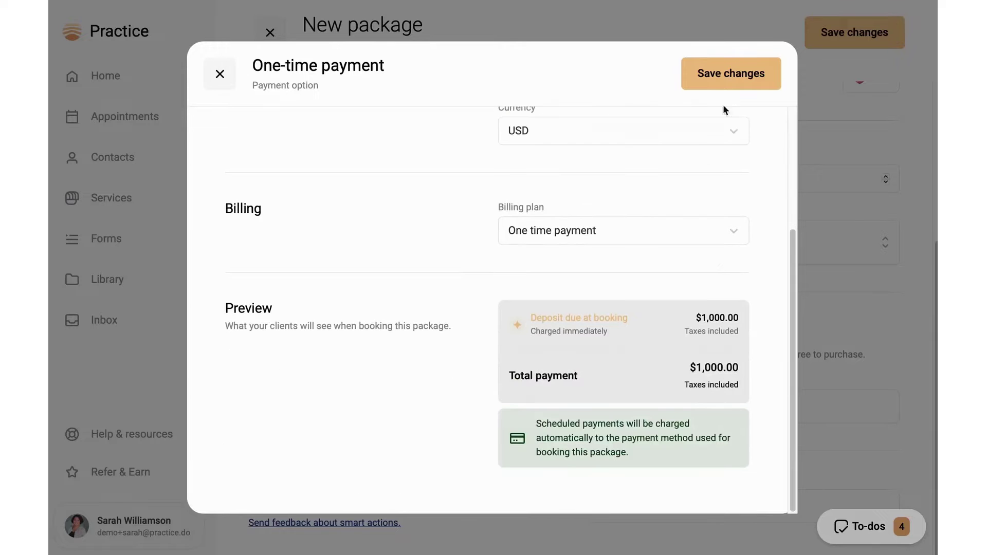
click(725, 77)
Add a $1,250 split-payment option with 50% due at booking and a later installment
click(700, 409)
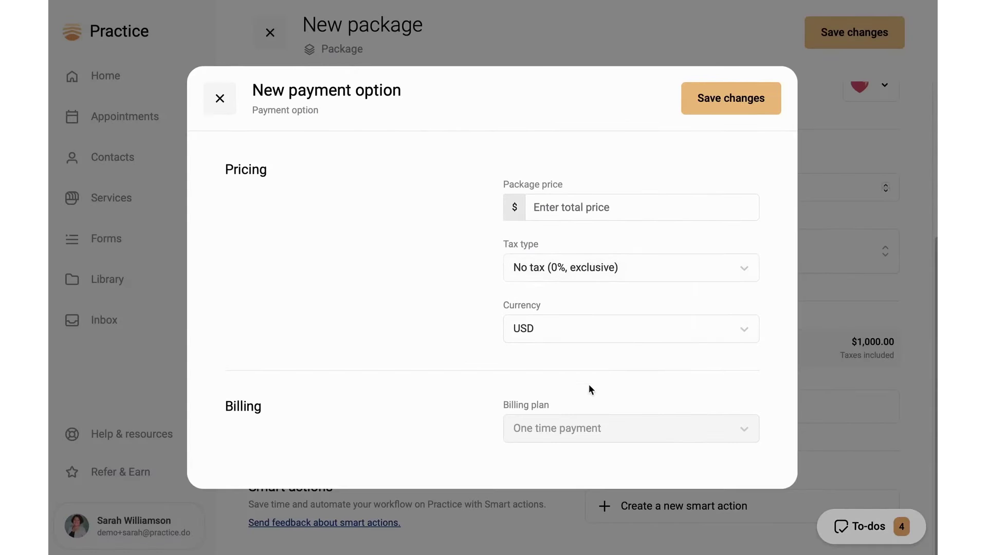
click(575, 215)
text(1250)
scroll(575, 215, down, 3)
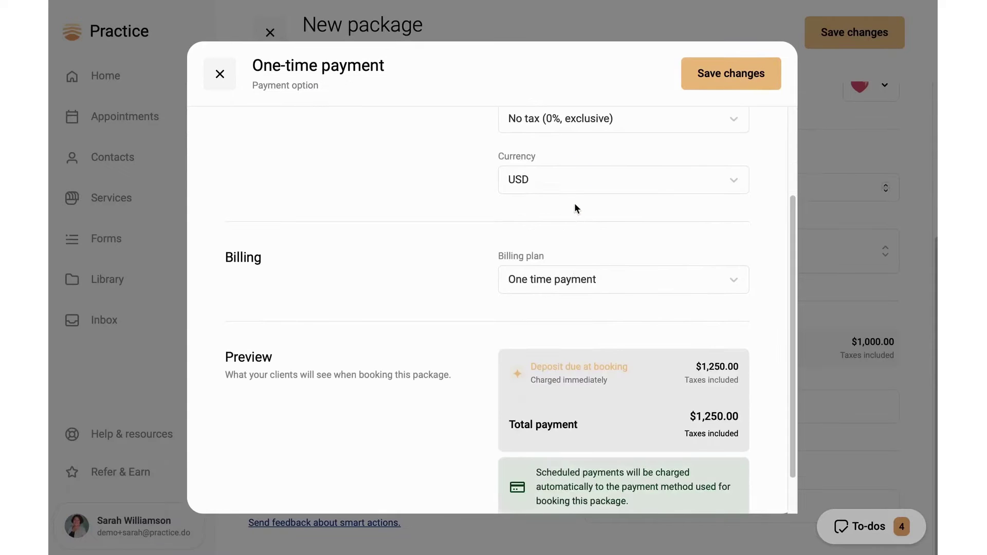
click(573, 264)
click(568, 341)
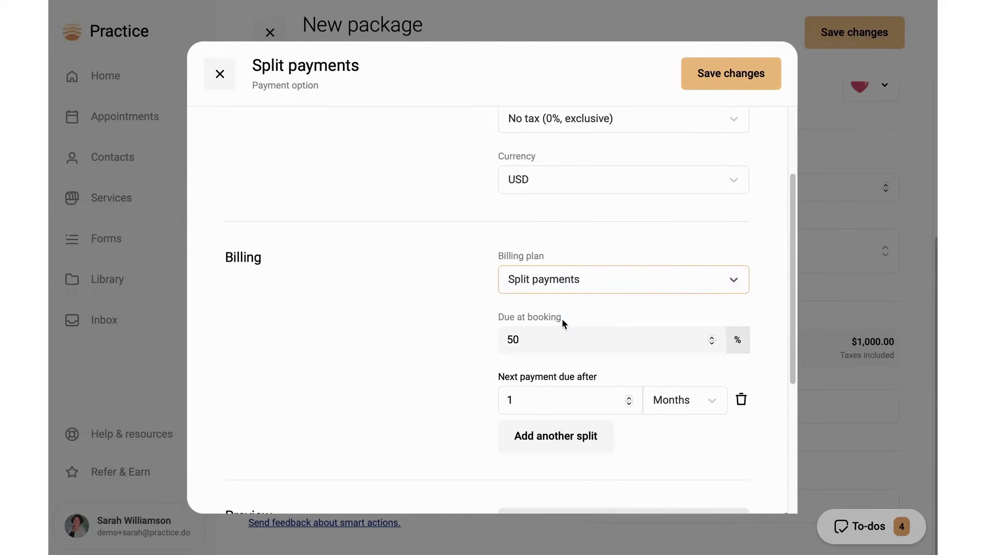
scroll(566, 305, down, 2)
click(568, 365)
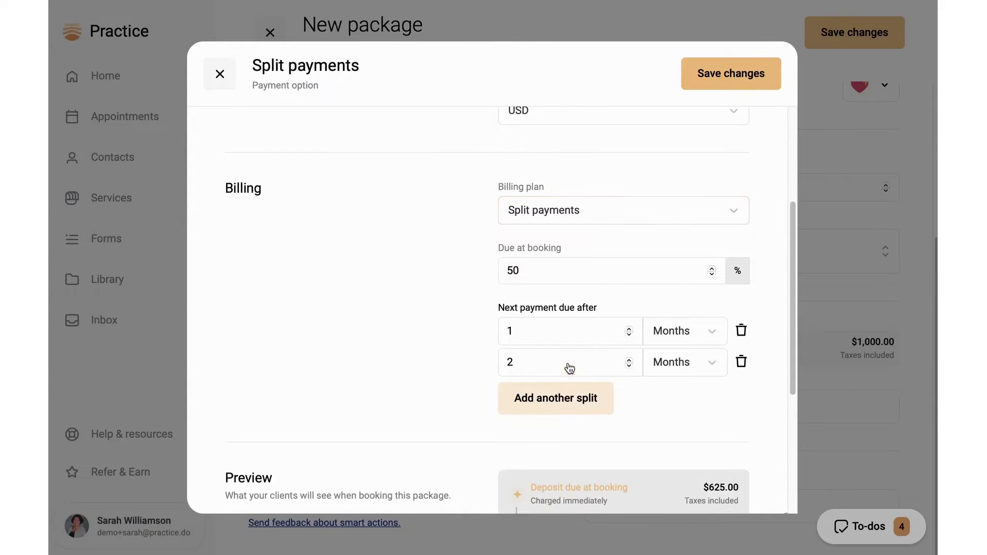
scroll(698, 194, down, 3)
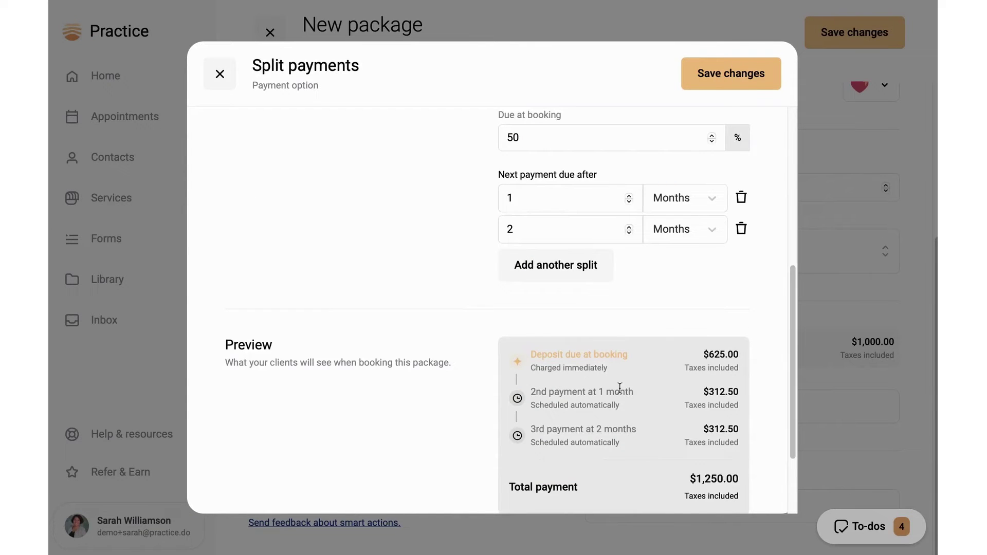
click(726, 86)
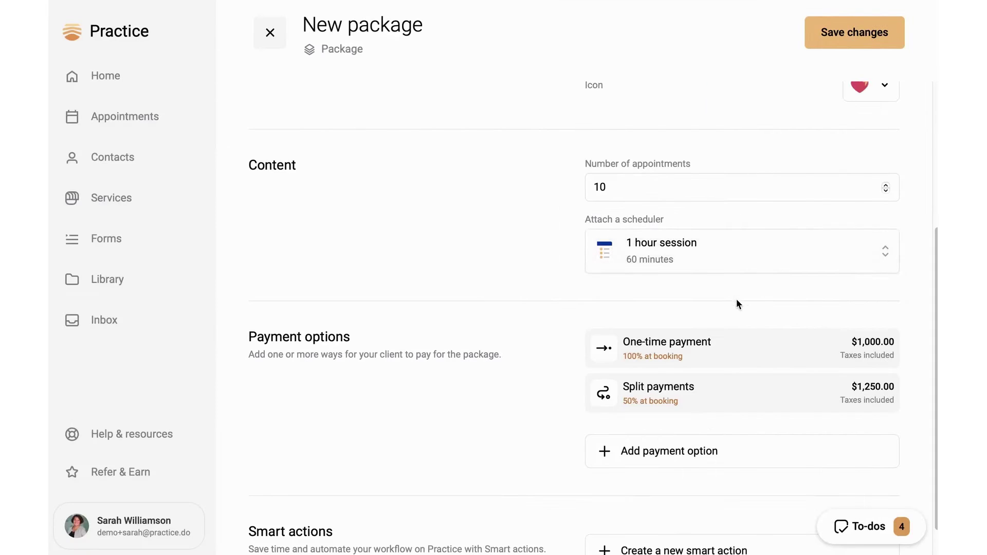
Discard the unsaved package, preview the 3-month Coaching Package as a client, then return to Services
click(270, 32)
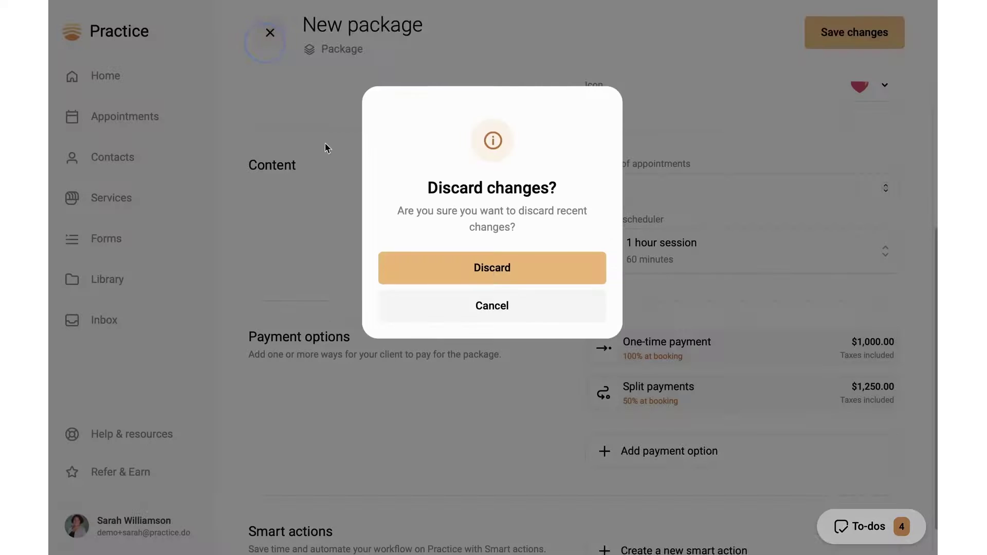
click(417, 209)
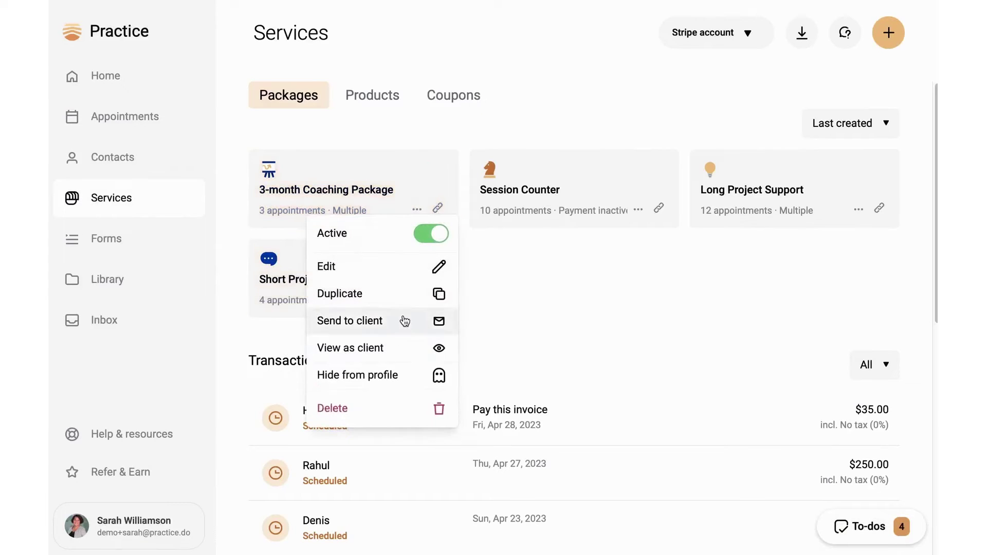
click(393, 353)
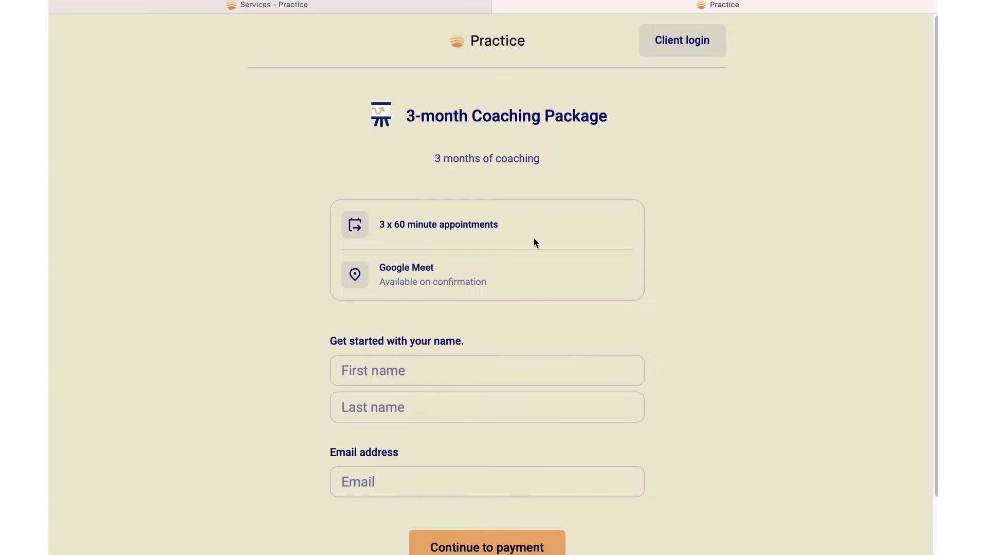
scroll(462, 231, down, 3)
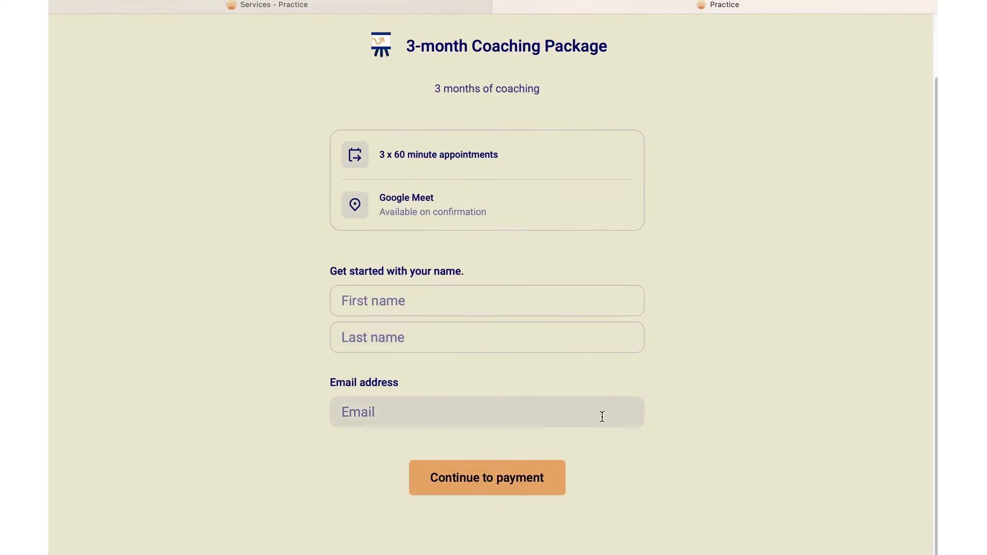
click(414, 9)
click(417, 228)
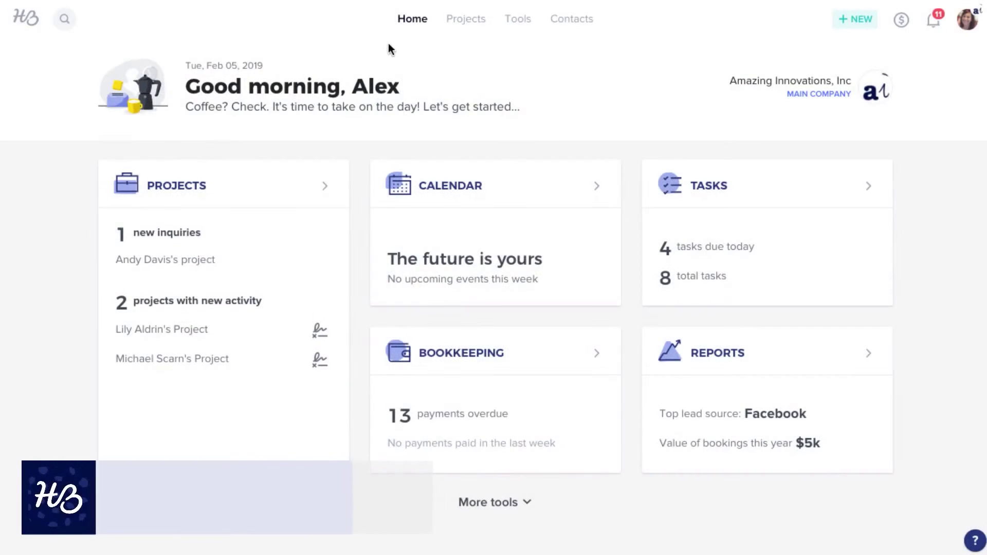
click(455, 25)
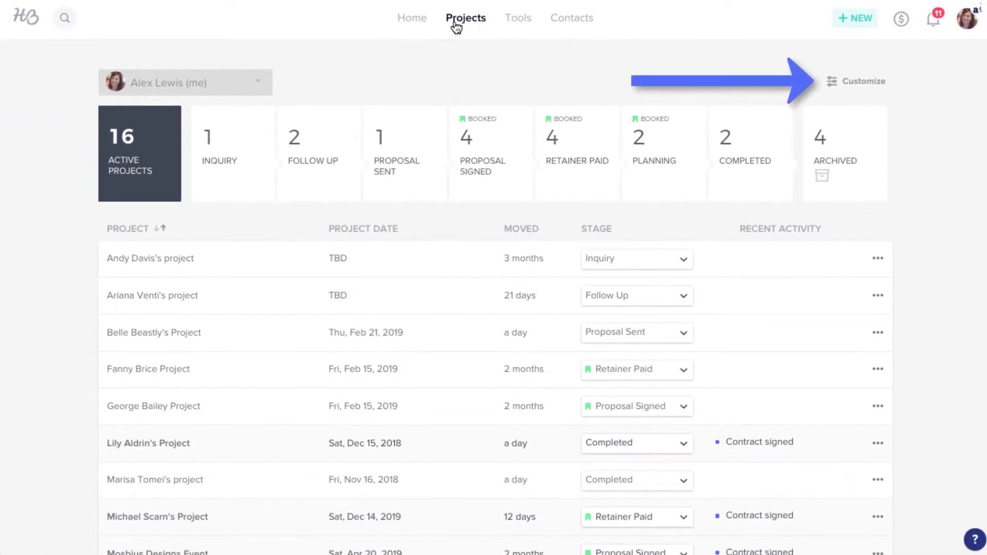
click(200, 168)
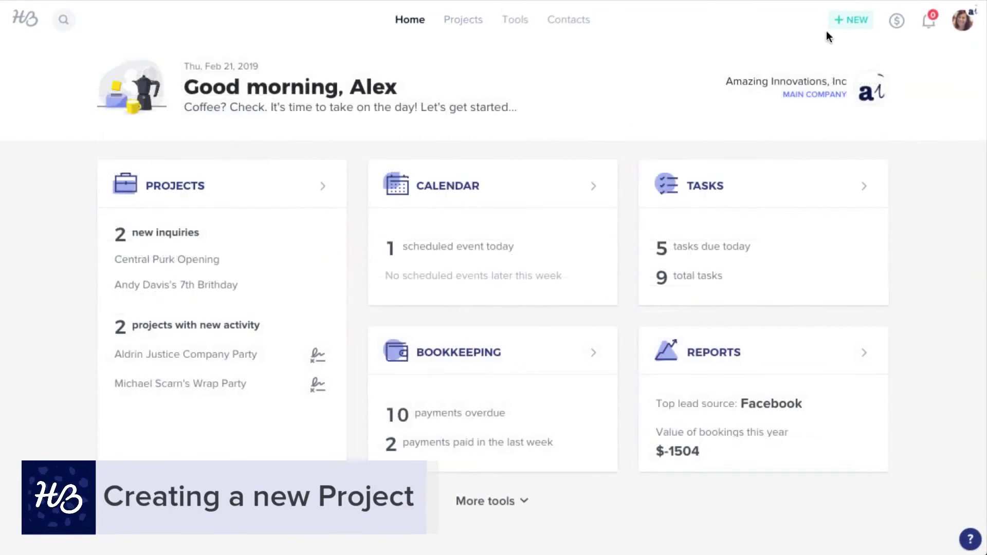
Create a new project and start adding a participant to it
click(849, 20)
click(884, 119)
text(Pawnoo Commons Event)
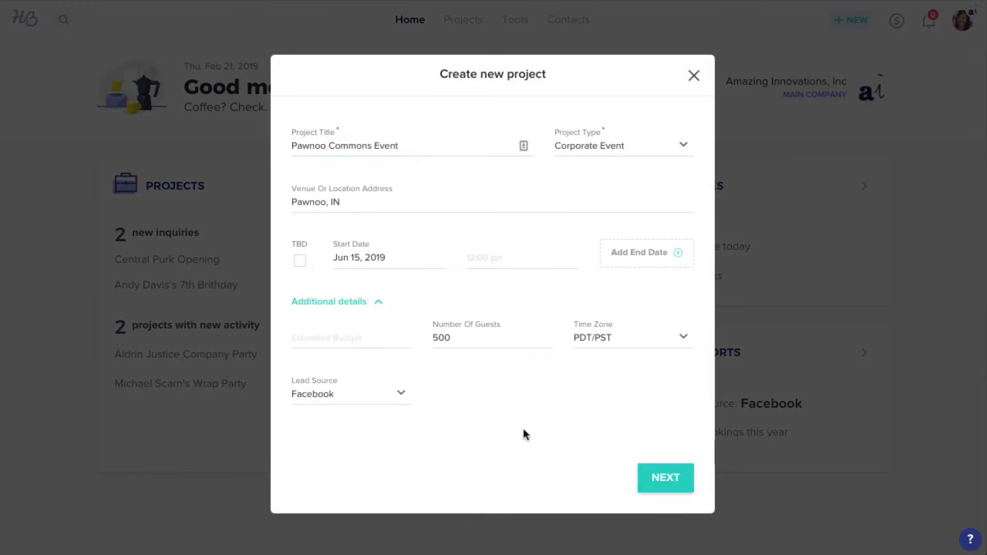
click(648, 472)
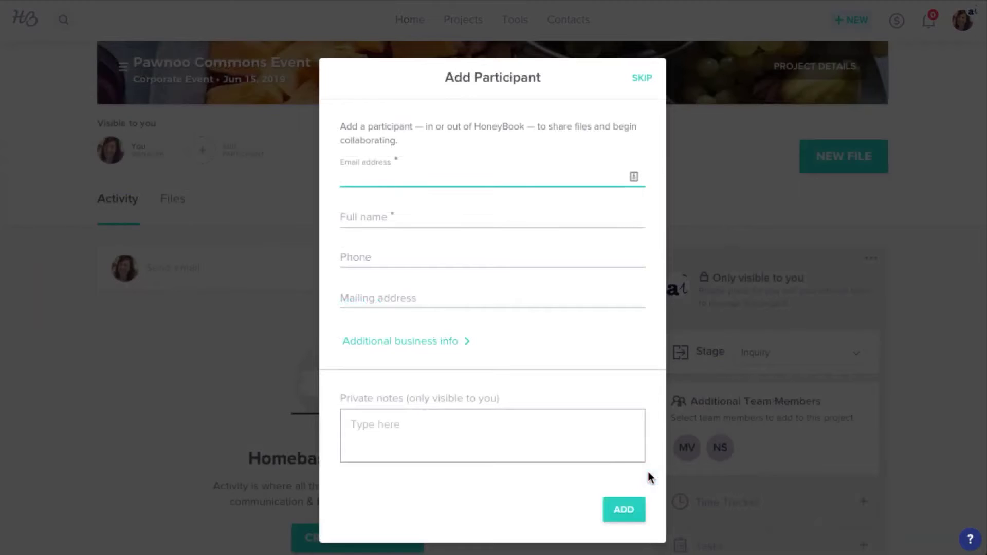
text(waff)
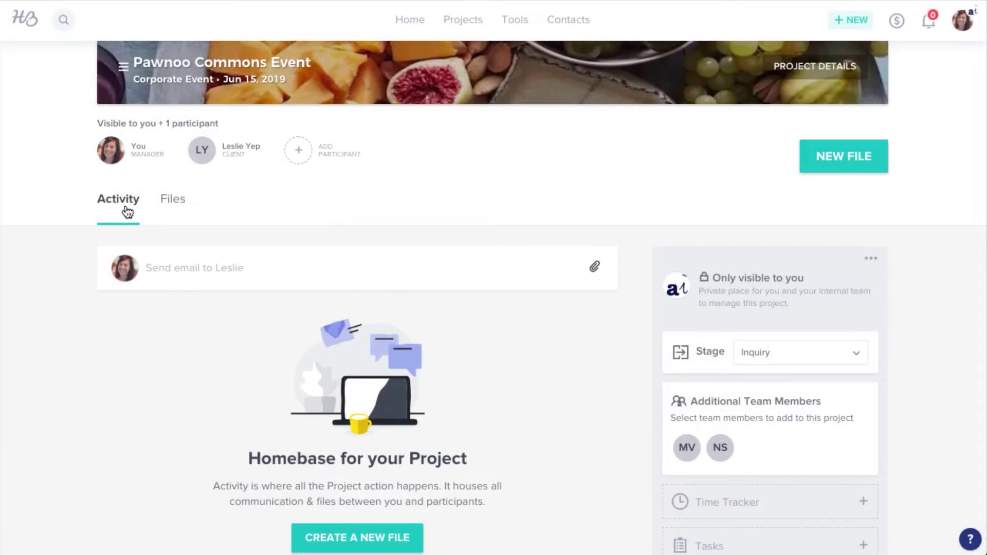
Open the client email box, switch to the Files tab, and list the NEW FILE types
click(170, 266)
click(179, 201)
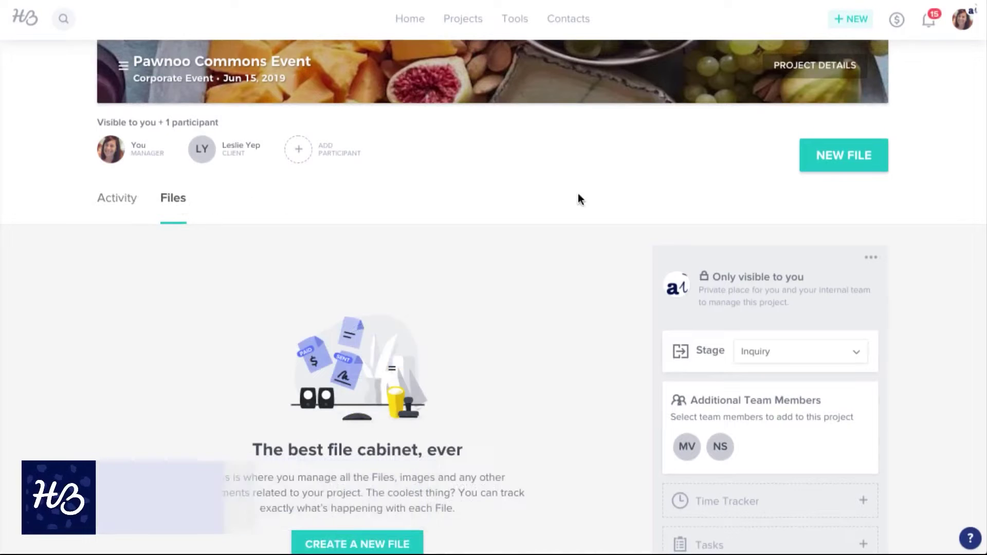
click(818, 163)
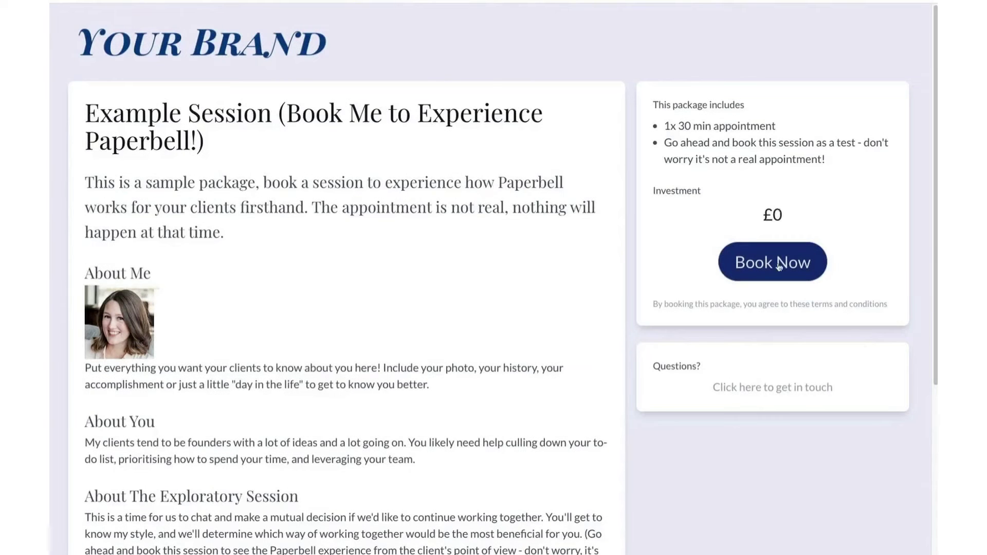
Book the Example Session for 23 August 2022 at the 12:00pm slot
click(779, 264)
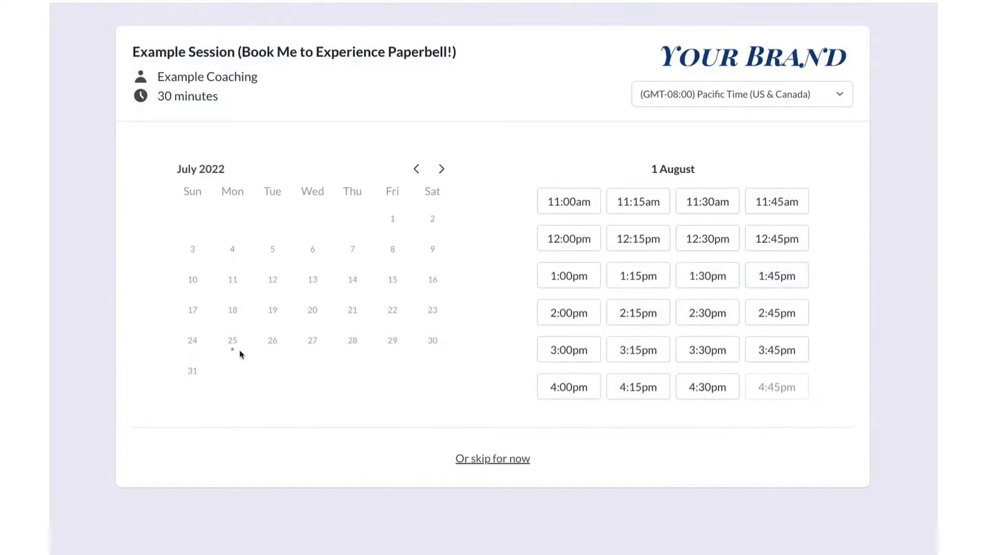
click(441, 169)
click(271, 309)
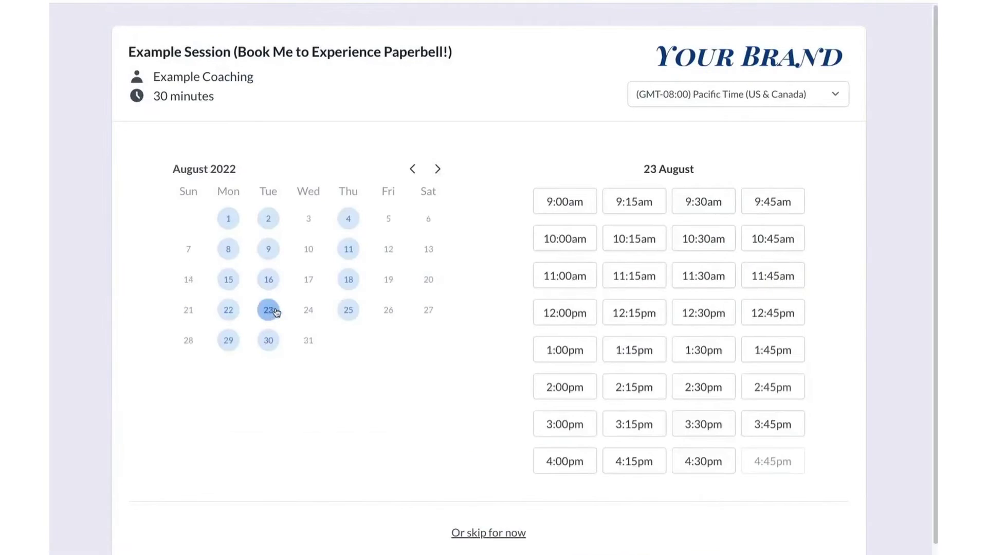
click(569, 316)
click(574, 308)
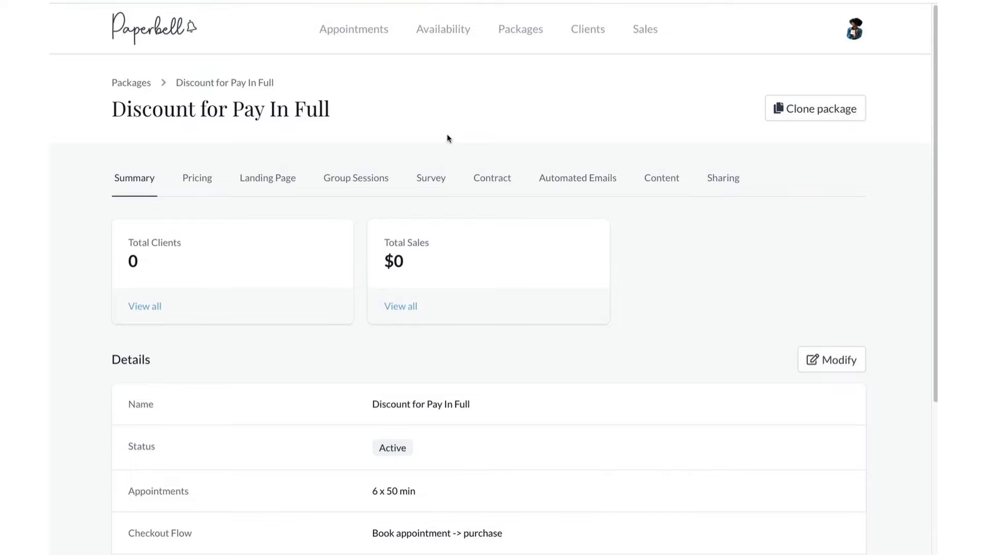
Go through the package's Pricing, Landing Page, Group Sessions, Survey and Contract tabs
scroll(514, 445, down, 1)
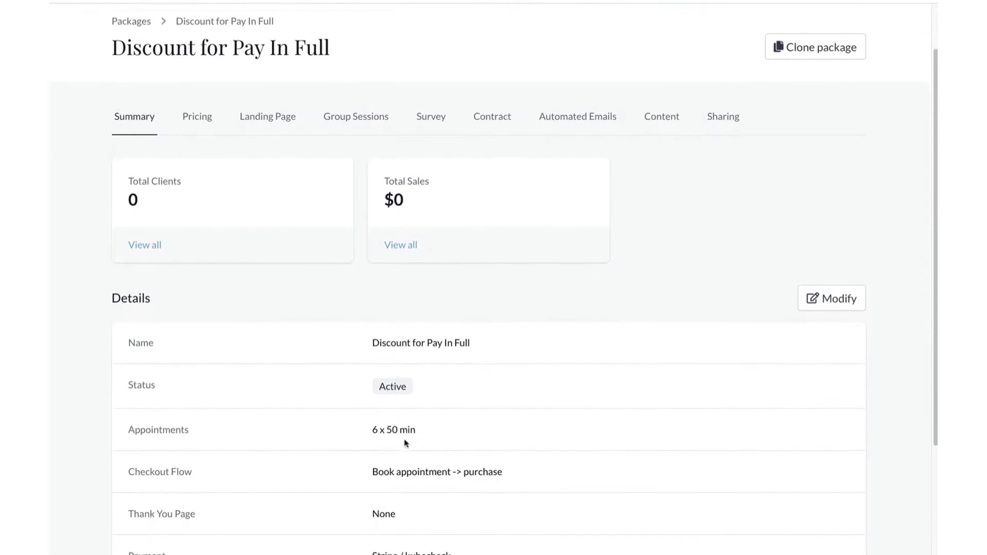
scroll(447, 447, down, 2)
scroll(449, 447, up, 4)
click(199, 187)
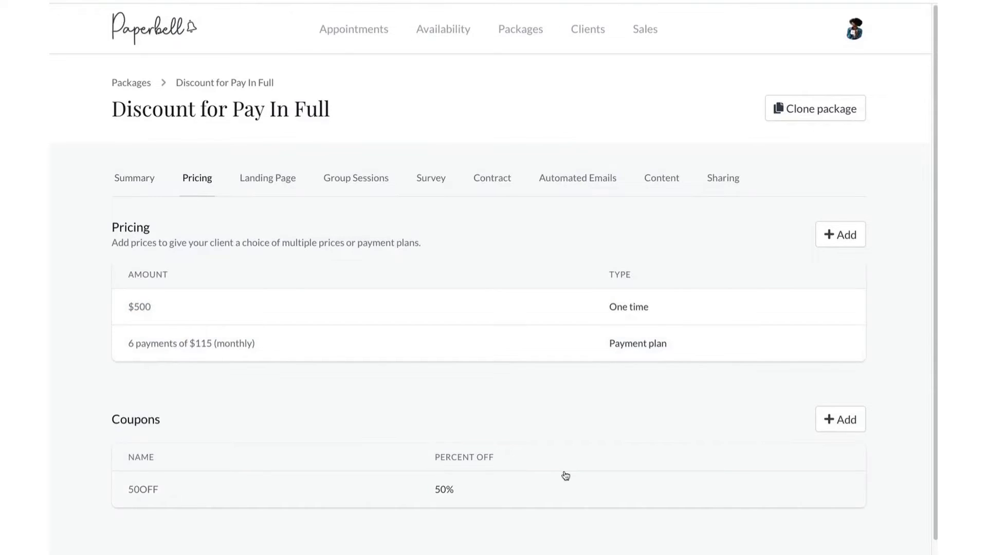
click(260, 179)
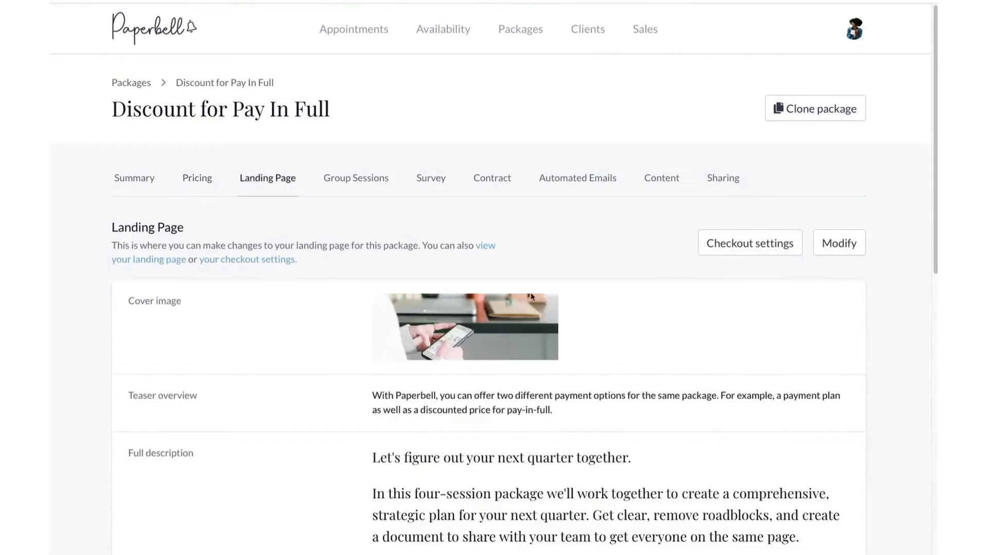
click(381, 179)
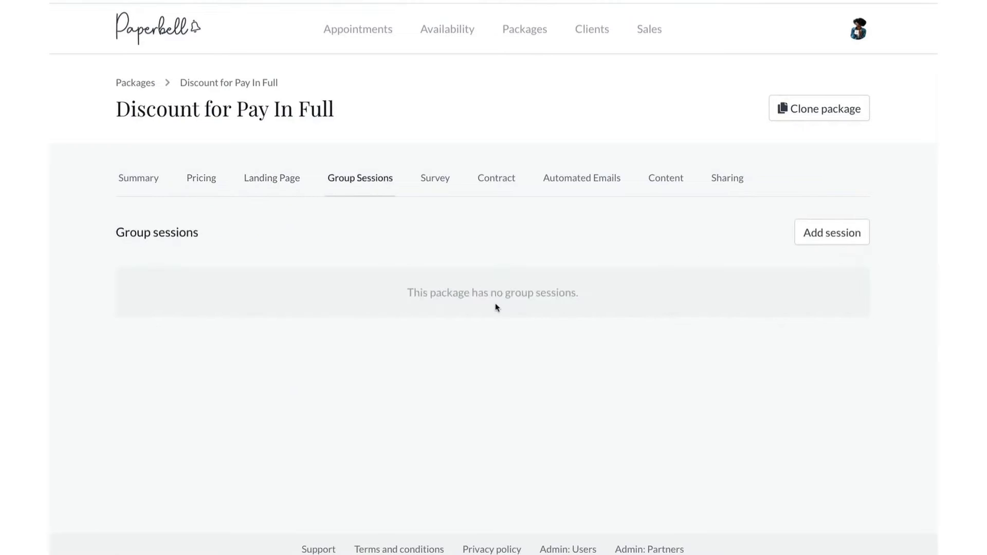
click(435, 178)
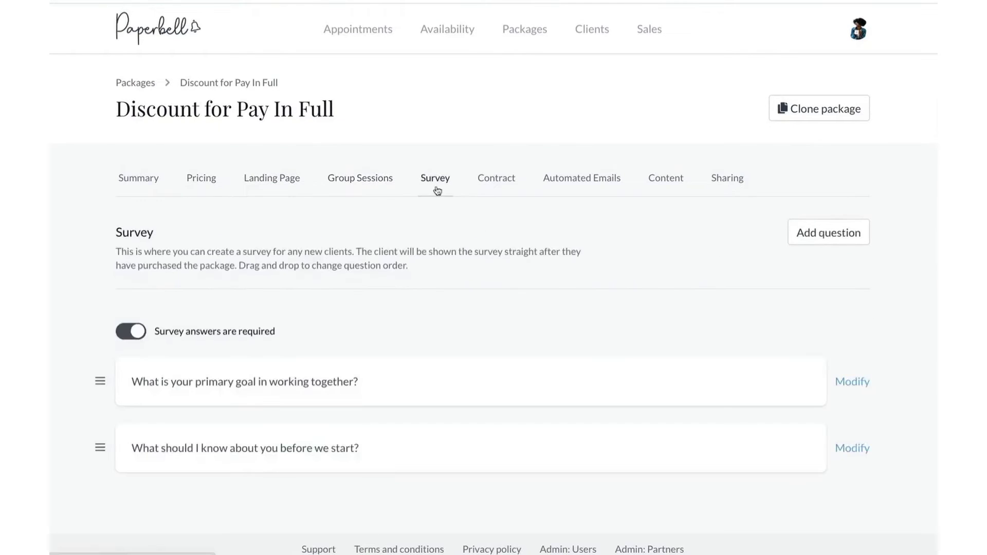
click(495, 190)
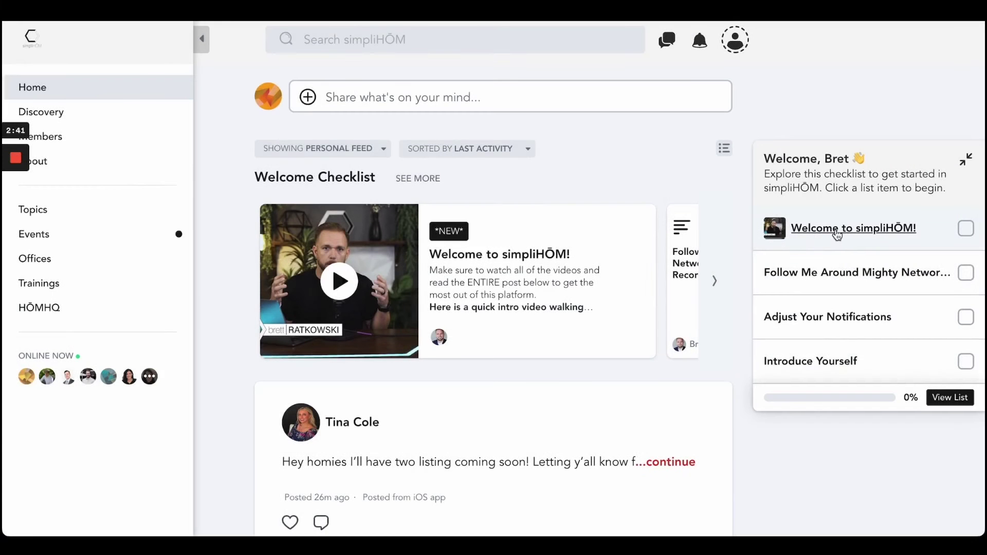
click(837, 231)
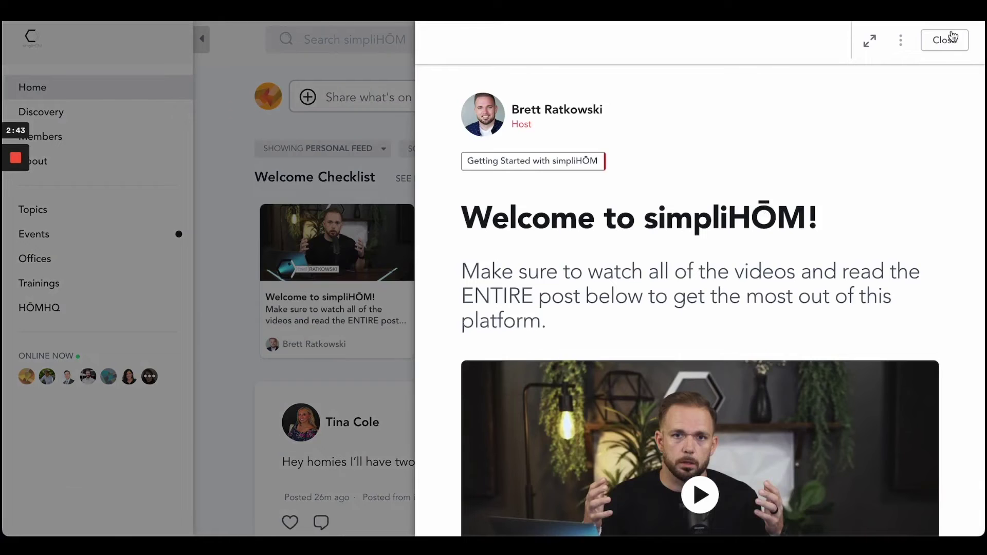
click(941, 38)
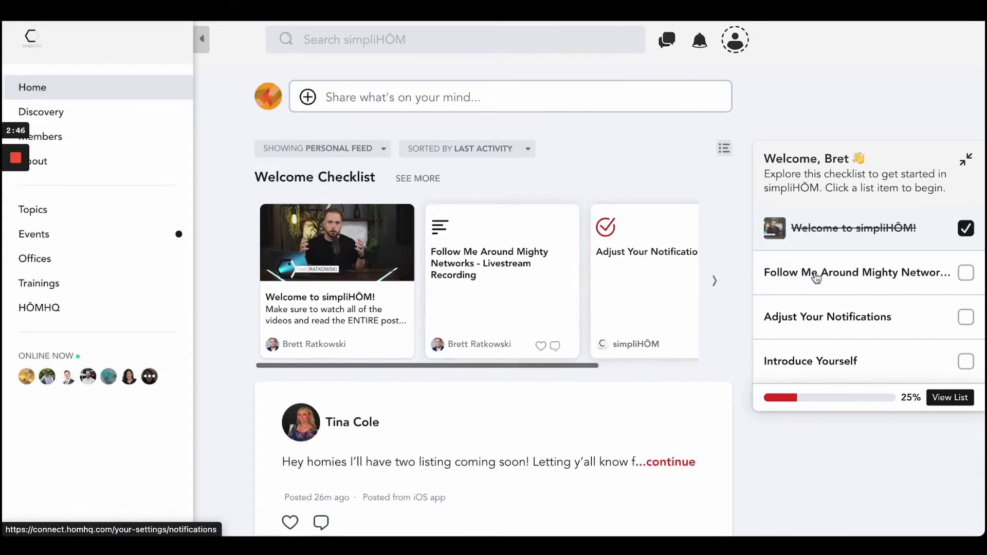
click(965, 229)
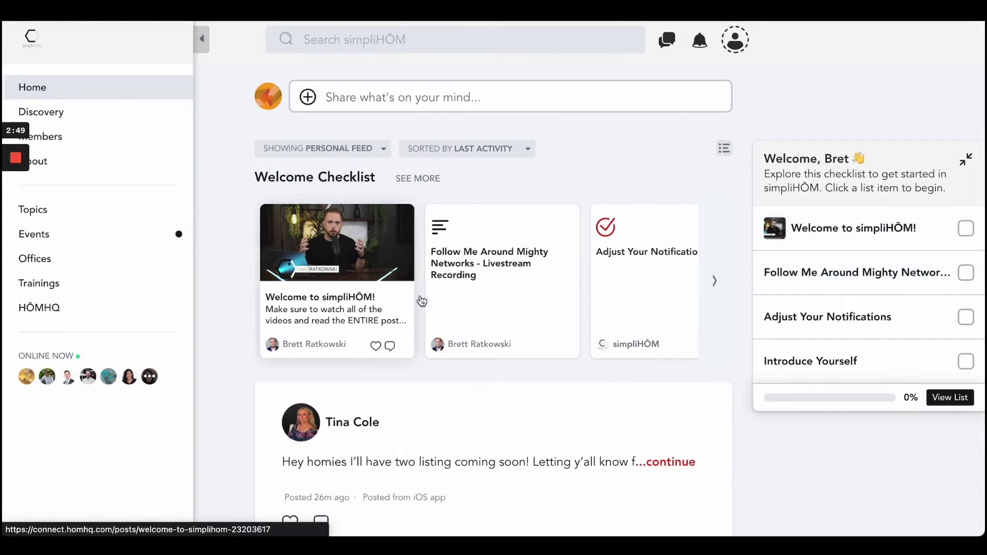
scroll(704, 260, down, 4)
scroll(674, 438, down, 5)
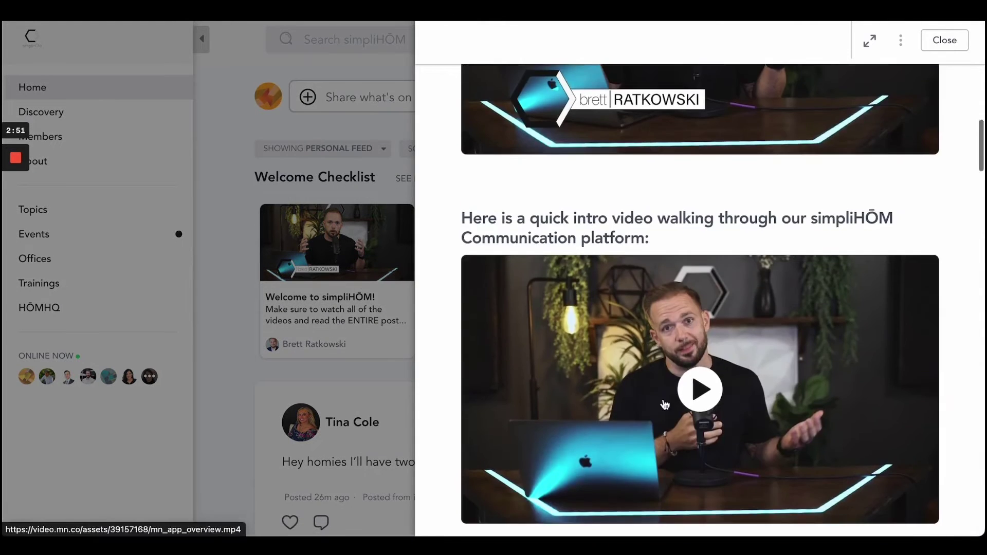
scroll(546, 303, down, 2)
scroll(546, 304, down, 6)
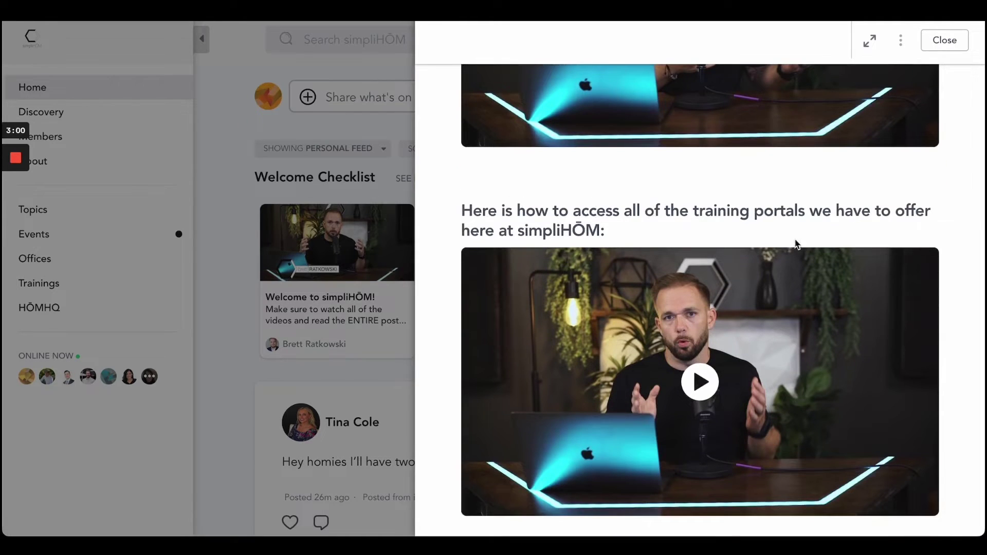
scroll(971, 422, down, 10)
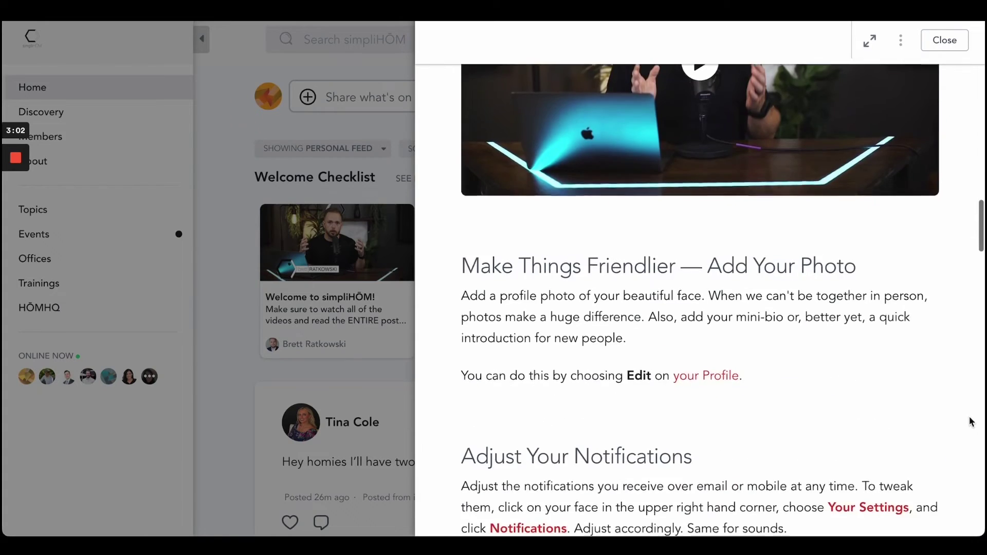
scroll(702, 437, down, 4)
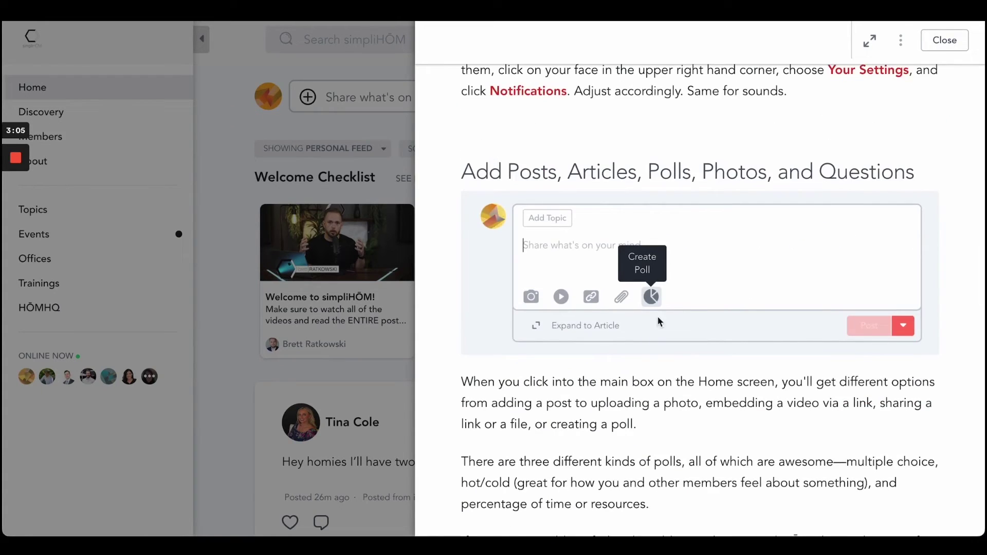
scroll(656, 342, down, 6)
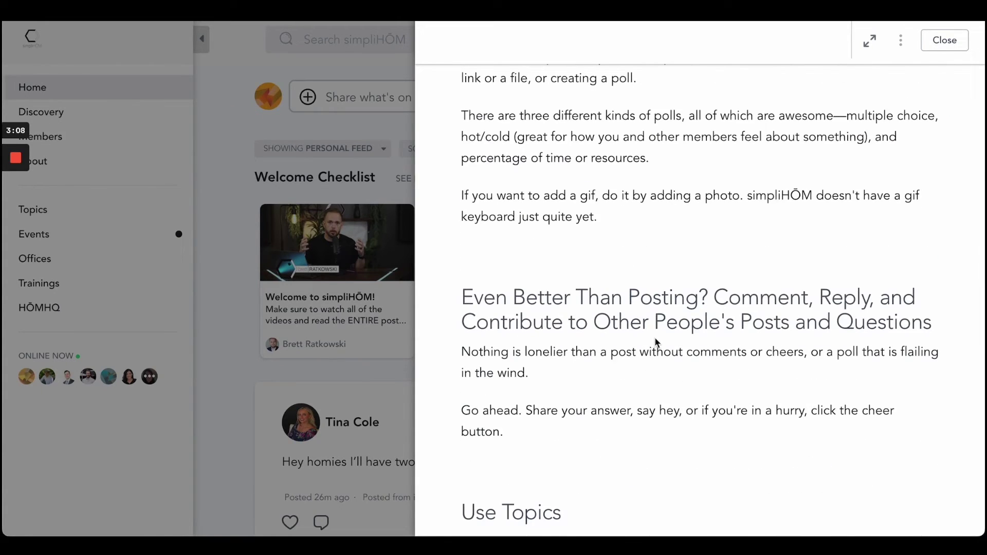
scroll(657, 343, down, 9)
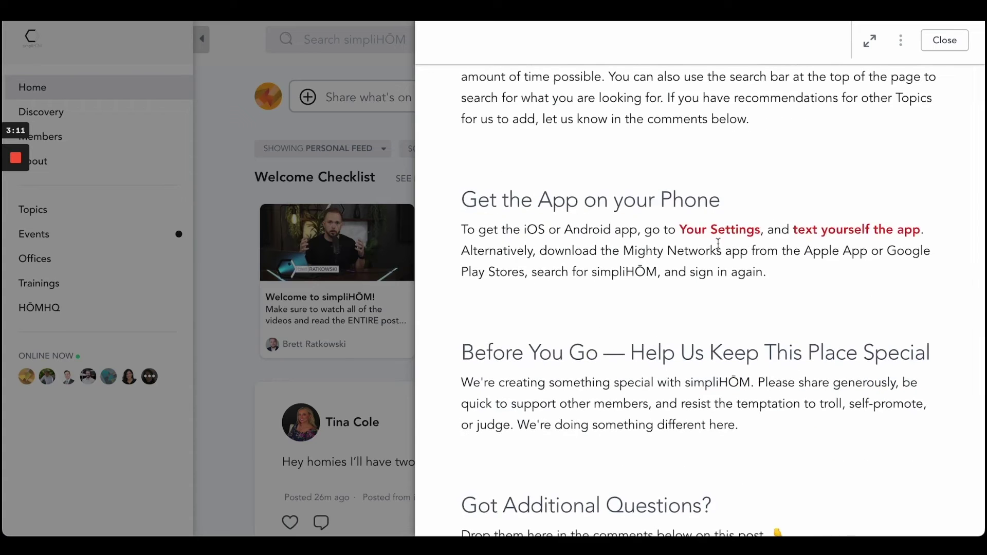
scroll(597, 368, down, 5)
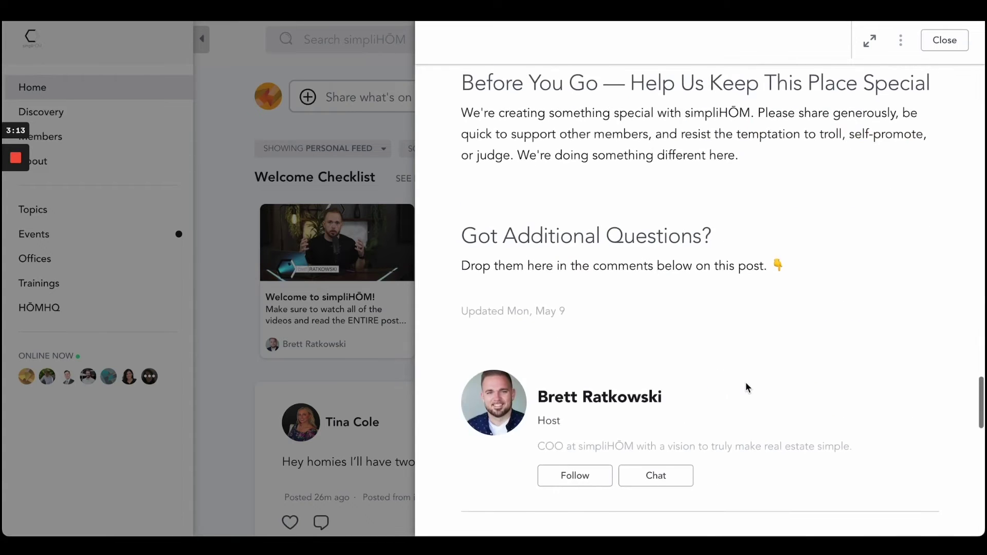
scroll(748, 388, up, 20)
Read and close the Follow Me Around post to tick off that checklist item
click(945, 41)
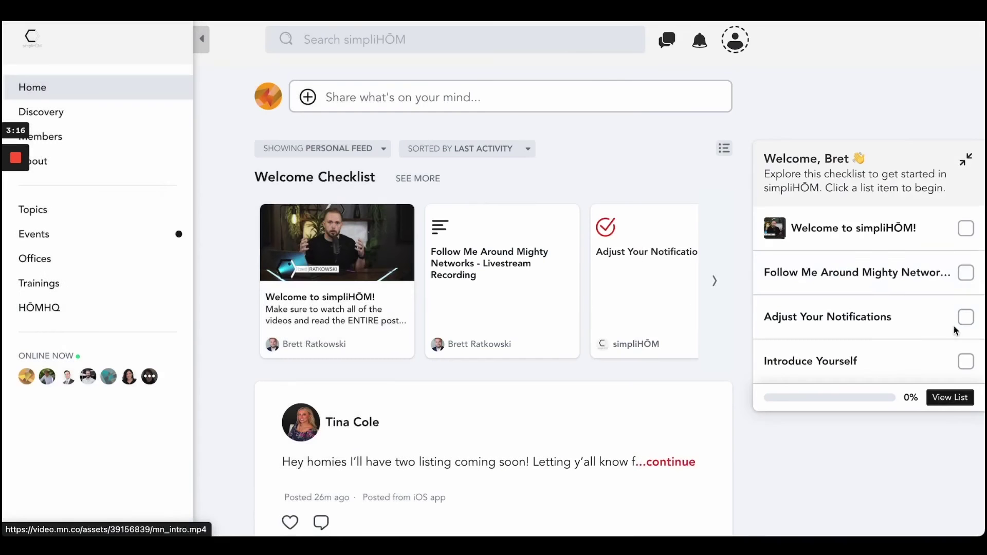
click(883, 280)
scroll(925, 190, down, 4)
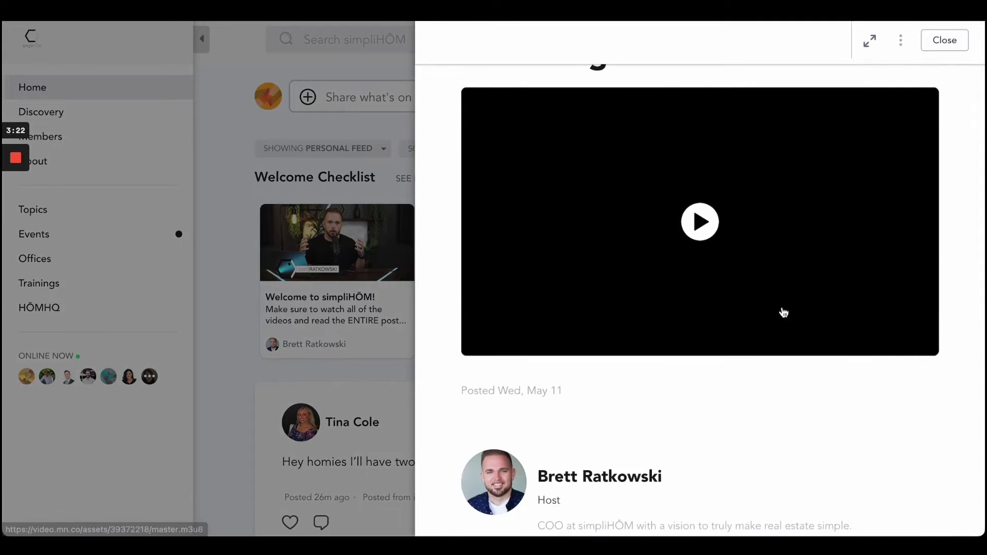
scroll(712, 232, down, 3)
scroll(921, 97, up, 8)
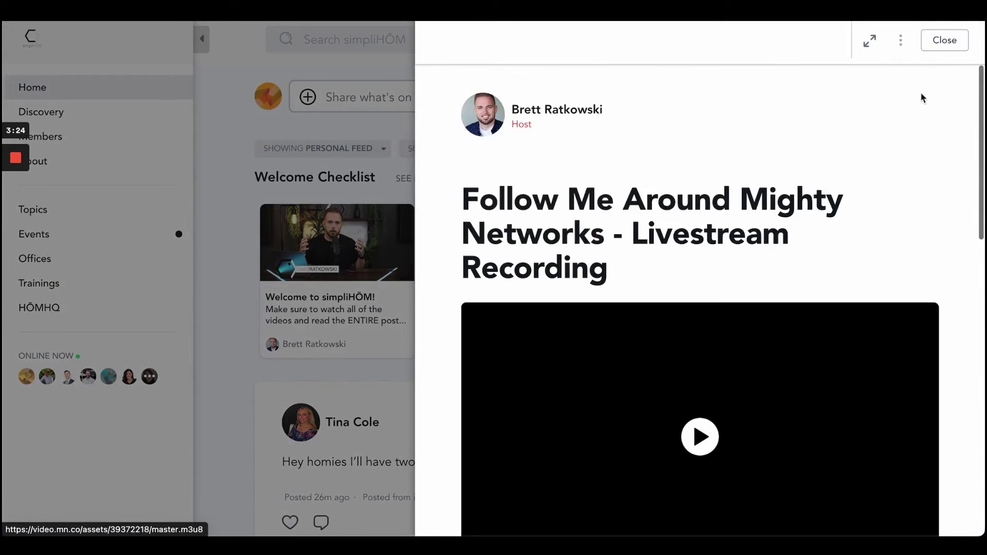
click(943, 40)
Review the notification settings and close them to complete Adjust Your Notifications
click(829, 319)
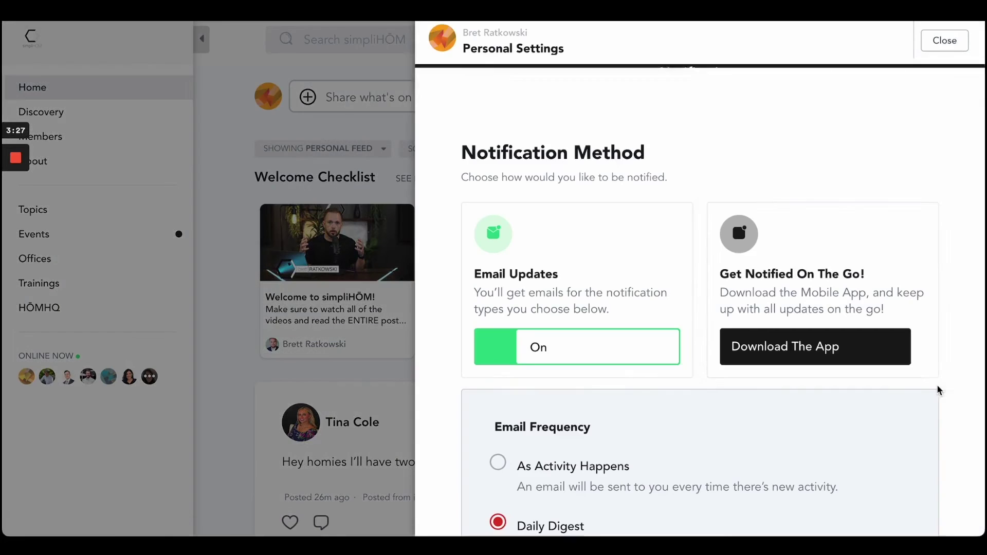
scroll(720, 334, down, 2)
scroll(673, 329, down, 1)
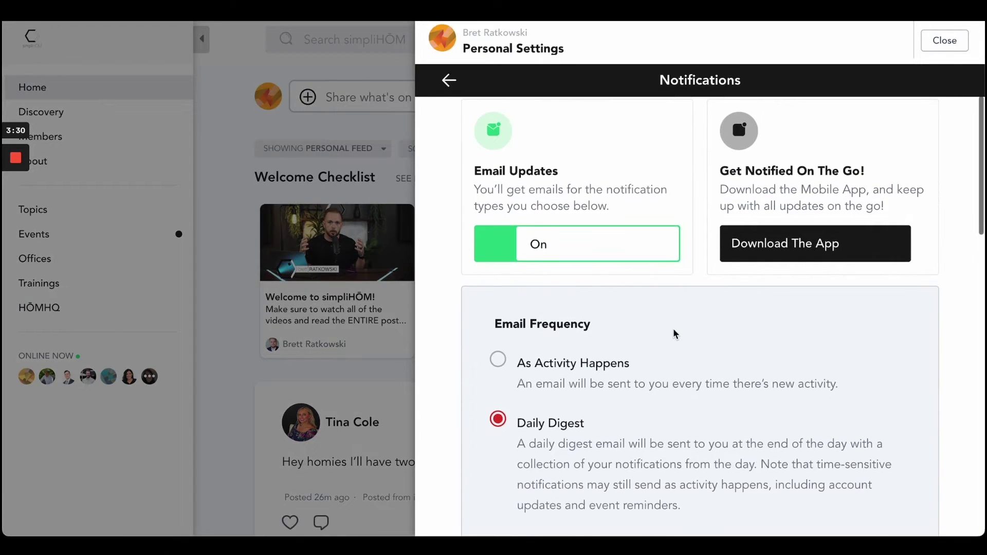
scroll(675, 334, down, 2)
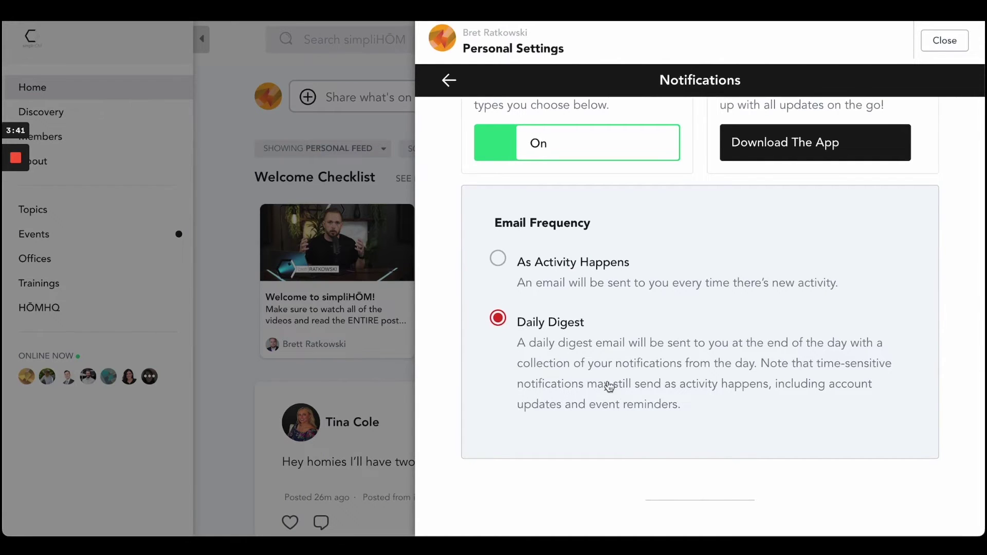
scroll(653, 378, up, 3)
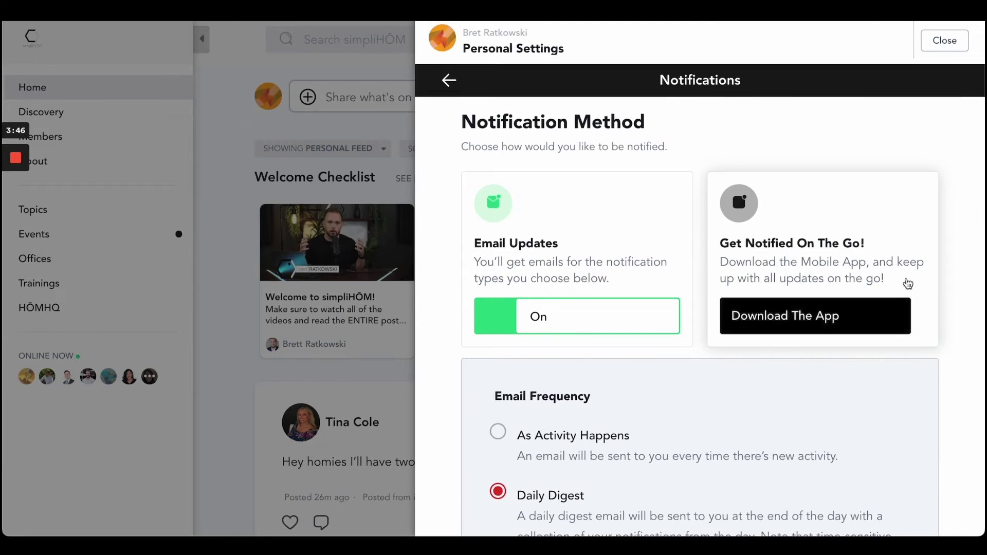
click(944, 40)
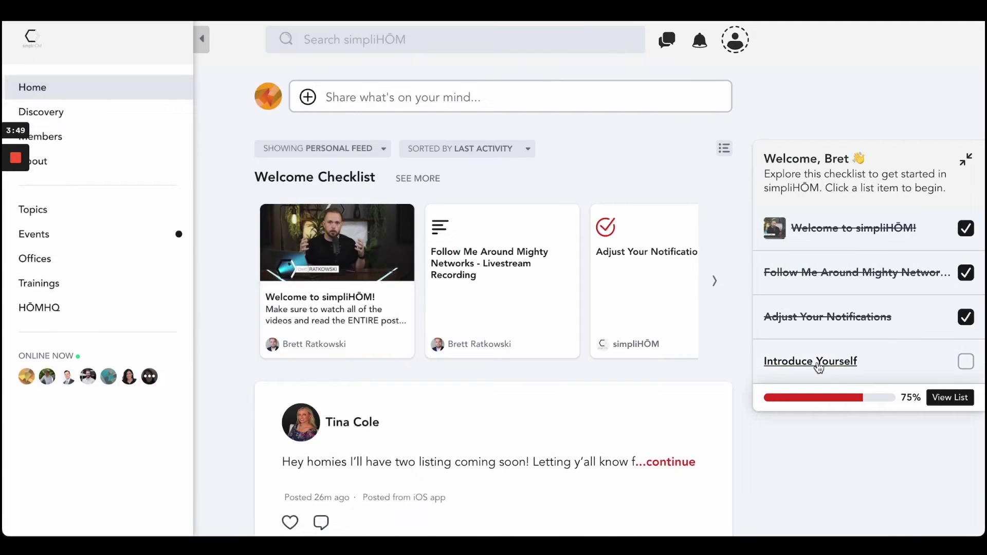
Fix the spelling of the First Name in the profile under Introduce Yourself
click(817, 364)
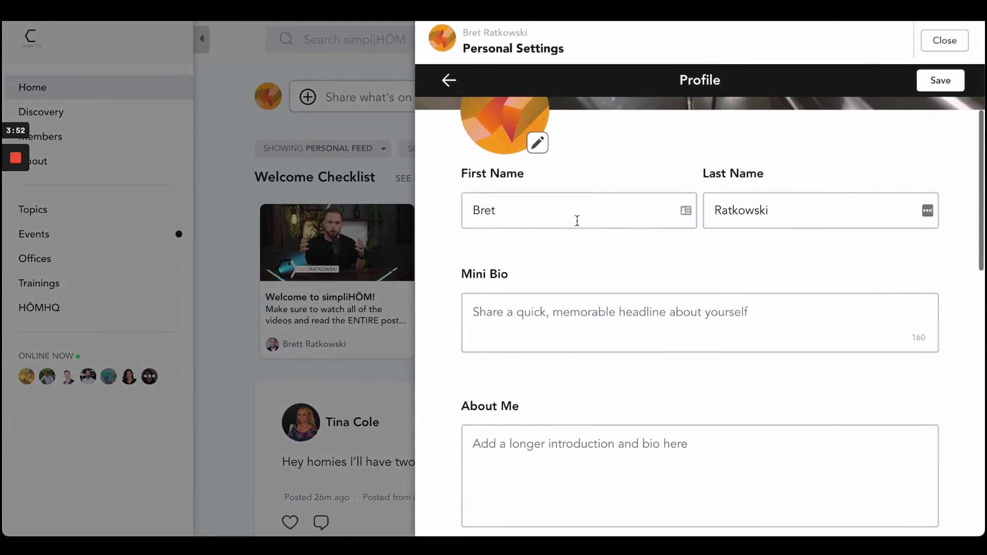
click(500, 212)
text(t)
click(583, 257)
scroll(506, 242, down, 2)
scroll(514, 154, up, 3)
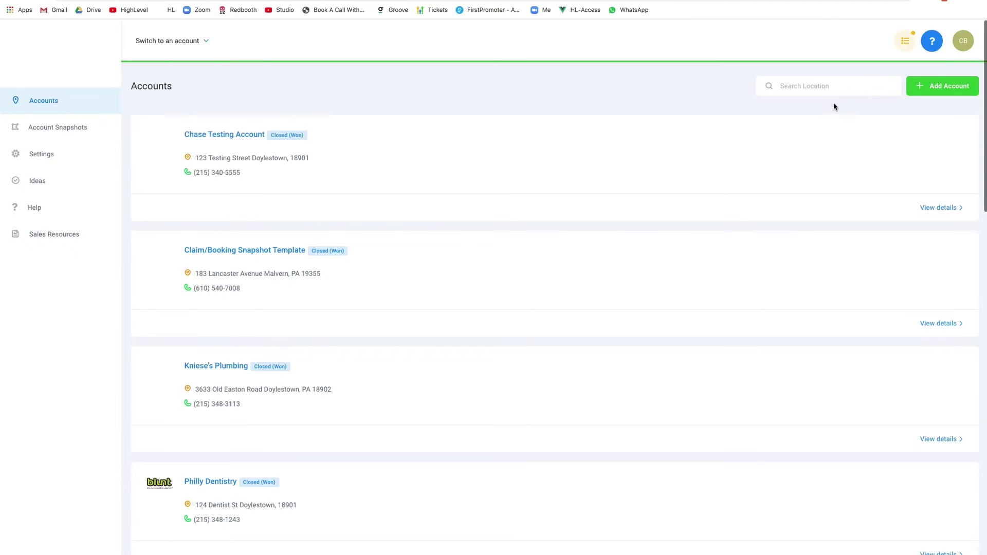
Preview the Attorney snapshot's Setup Guide in the snapshot template chooser
scroll(586, 191, down, 18)
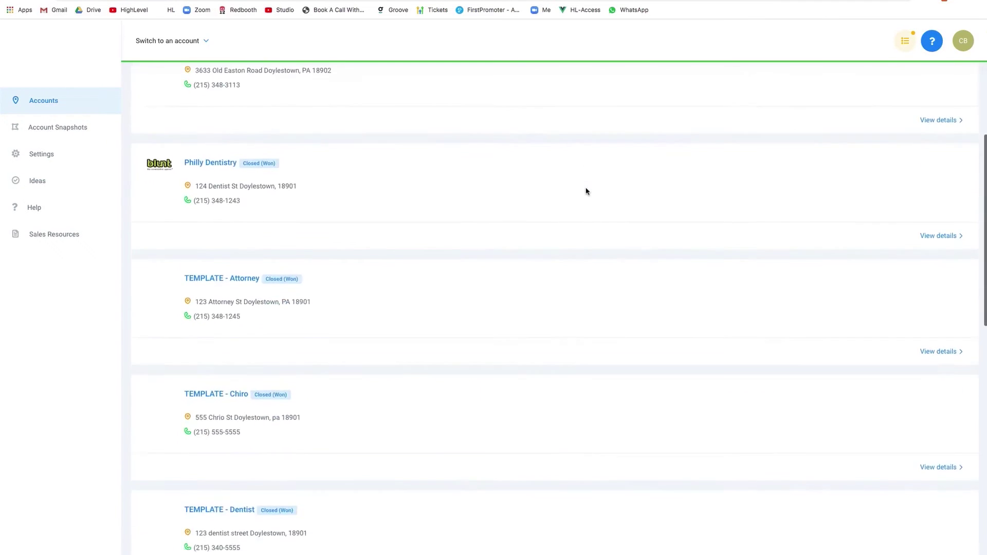
scroll(586, 191, up, 18)
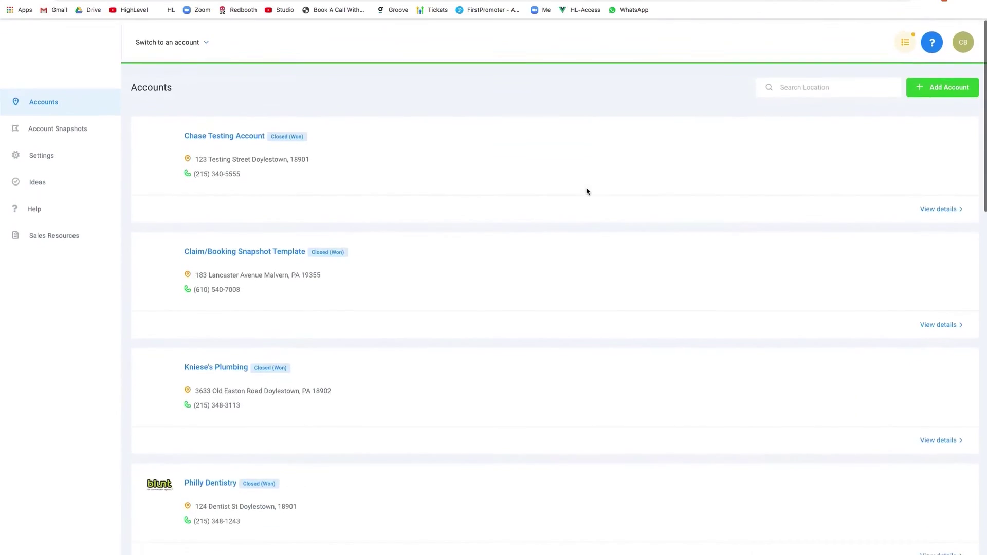
click(942, 86)
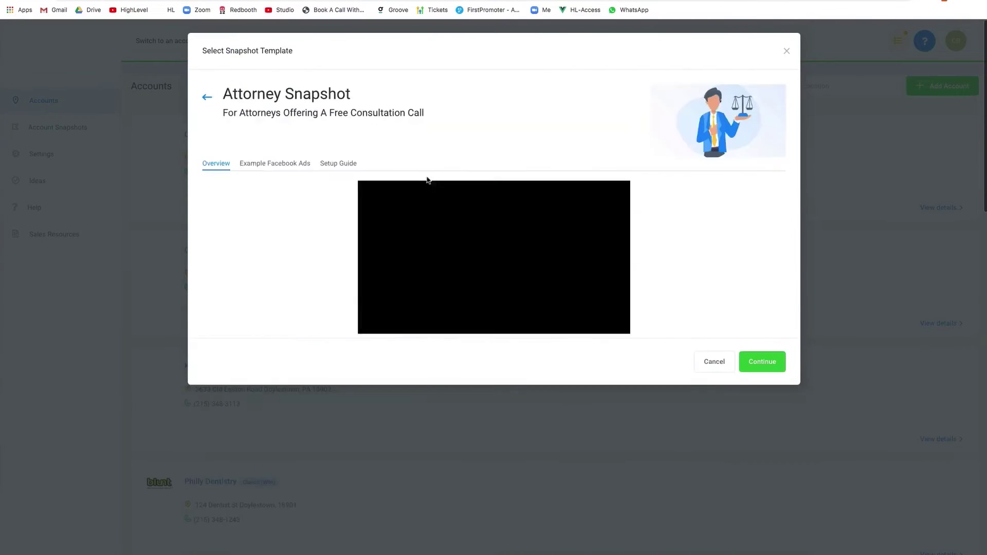
click(340, 163)
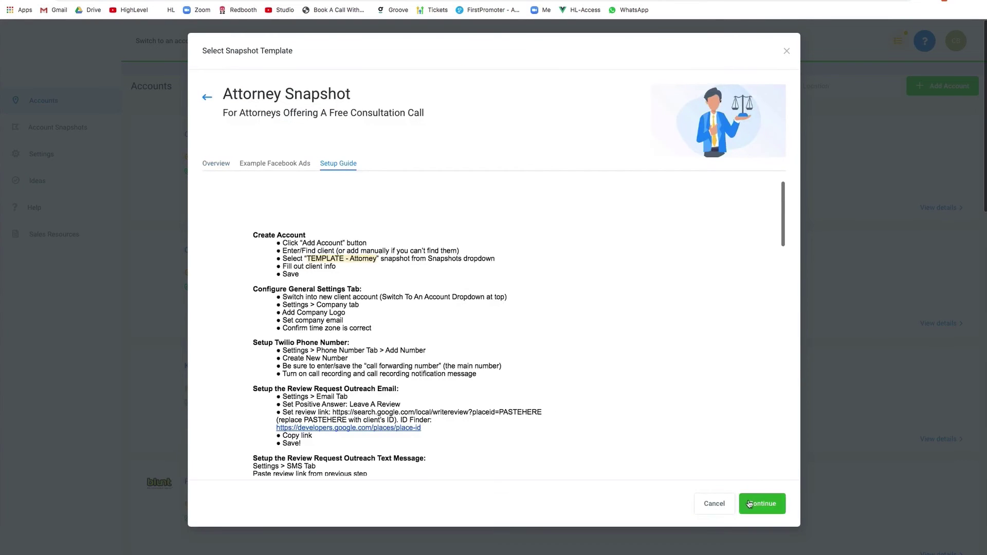
scroll(616, 351, down, 10)
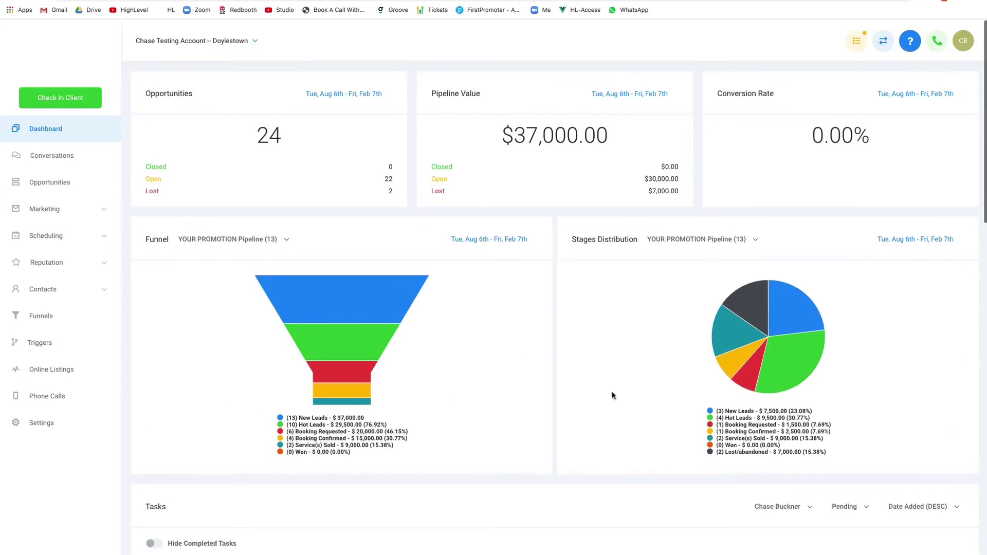
Open the YOUR OFFER Claim form in Marketing's Form Builder
scroll(667, 282, down, 3)
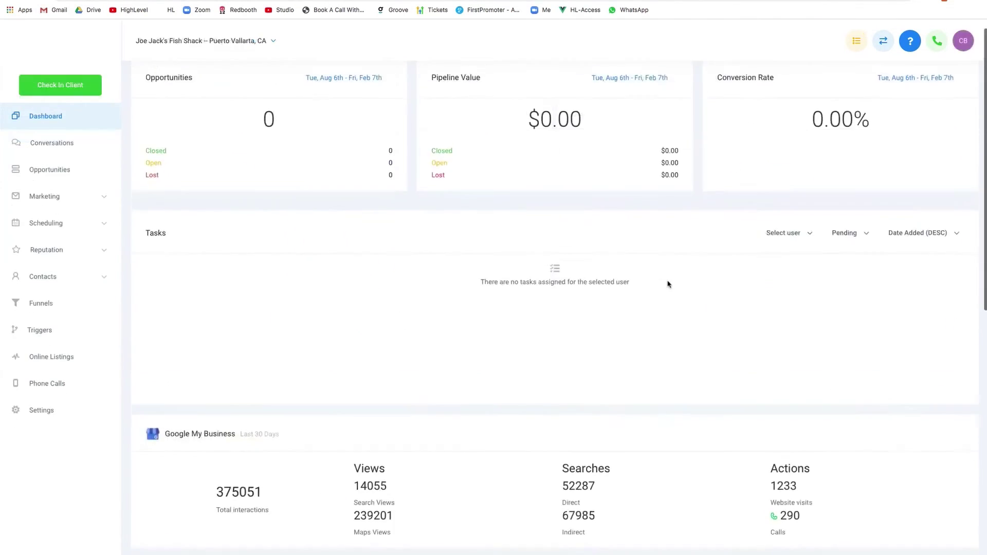
scroll(668, 281, down, 5)
scroll(668, 284, down, 2)
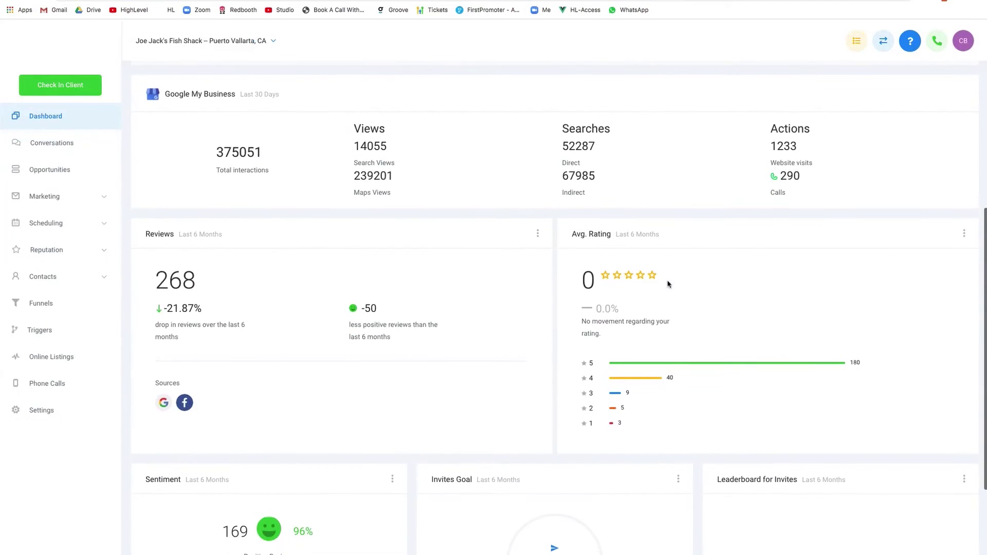
scroll(668, 284, down, 3)
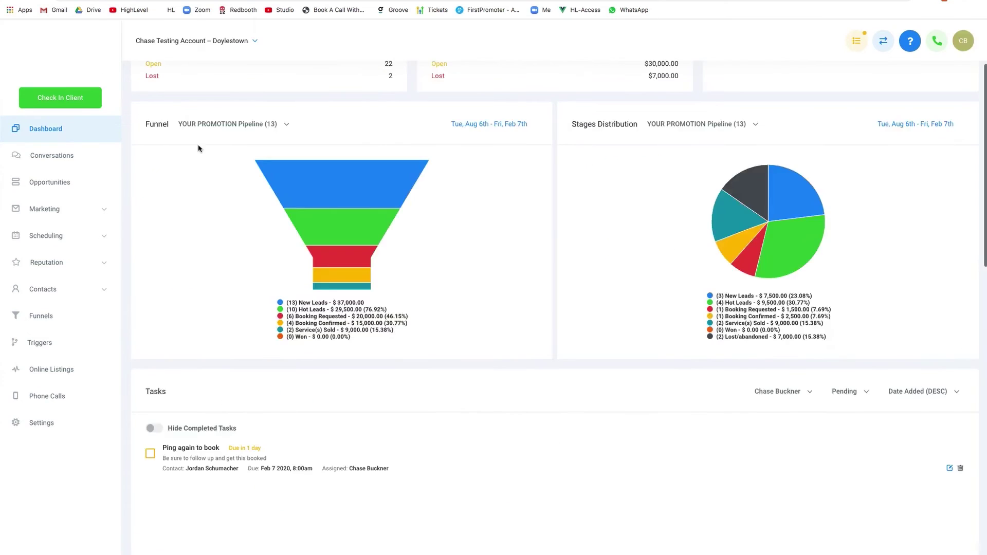
click(67, 209)
click(41, 292)
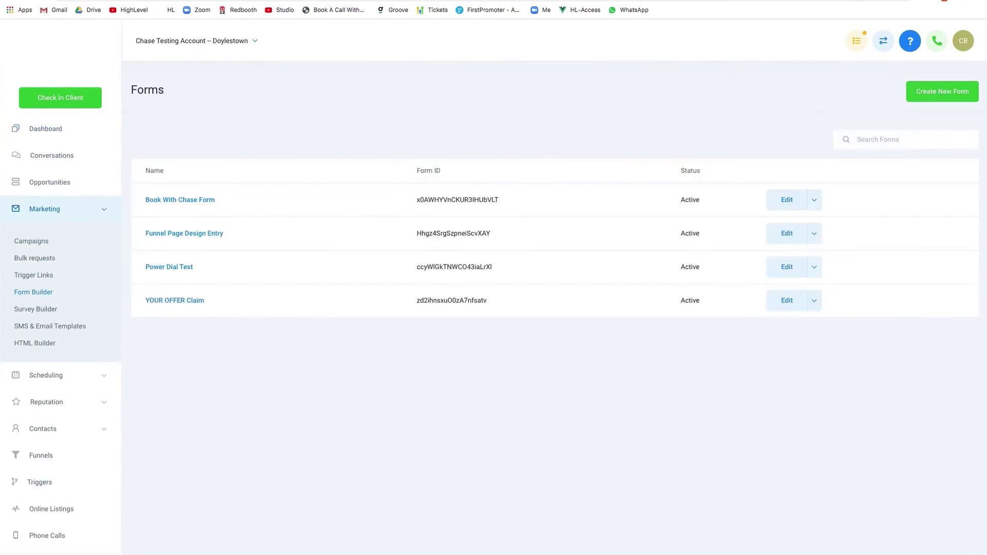
click(174, 299)
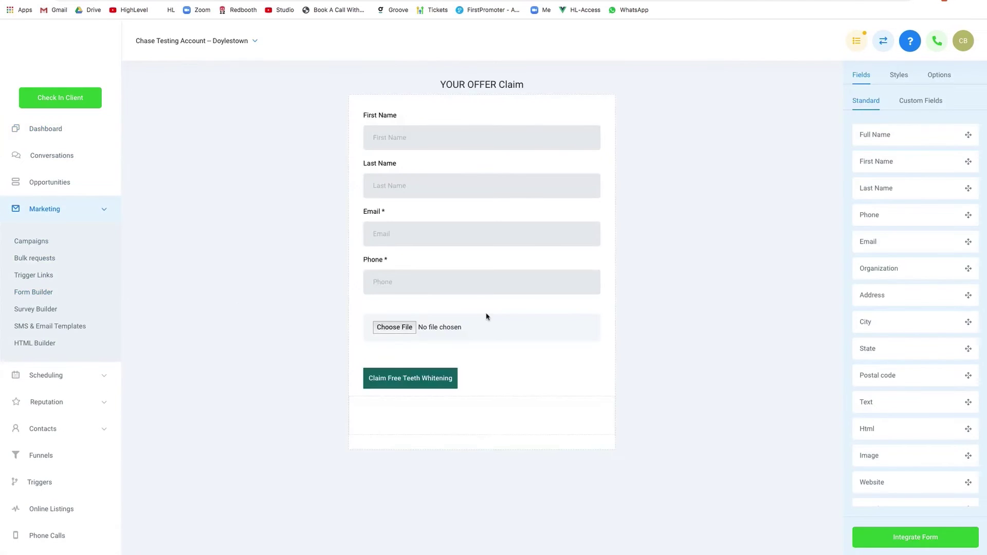
Add the Drop Down Tester custom field below the file upload and view Styles
click(920, 101)
drag(904, 159, 464, 349)
click(898, 75)
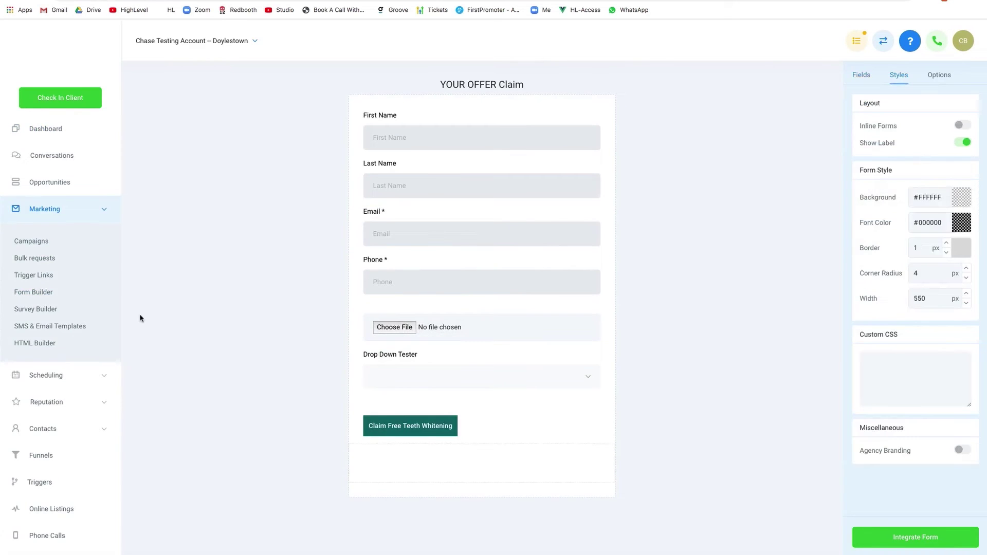
click(78, 209)
Open the Free Appetizer Copy claim page in the page editor and browse its elements
click(44, 315)
click(310, 165)
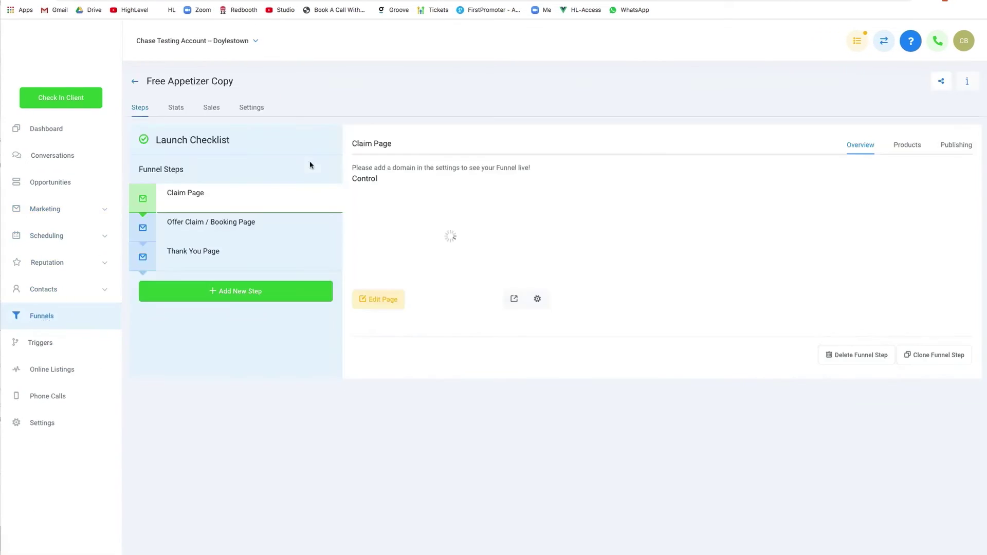
click(377, 299)
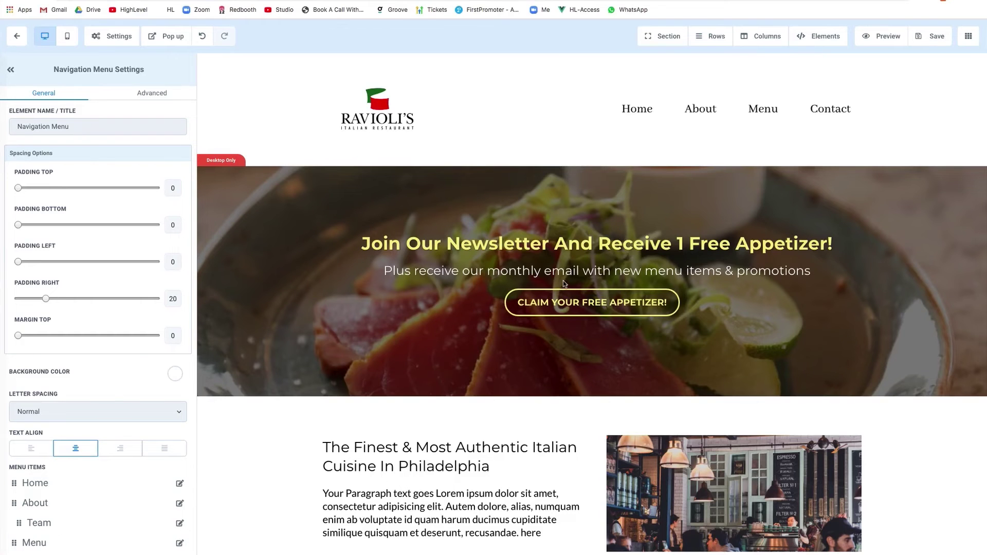
click(874, 57)
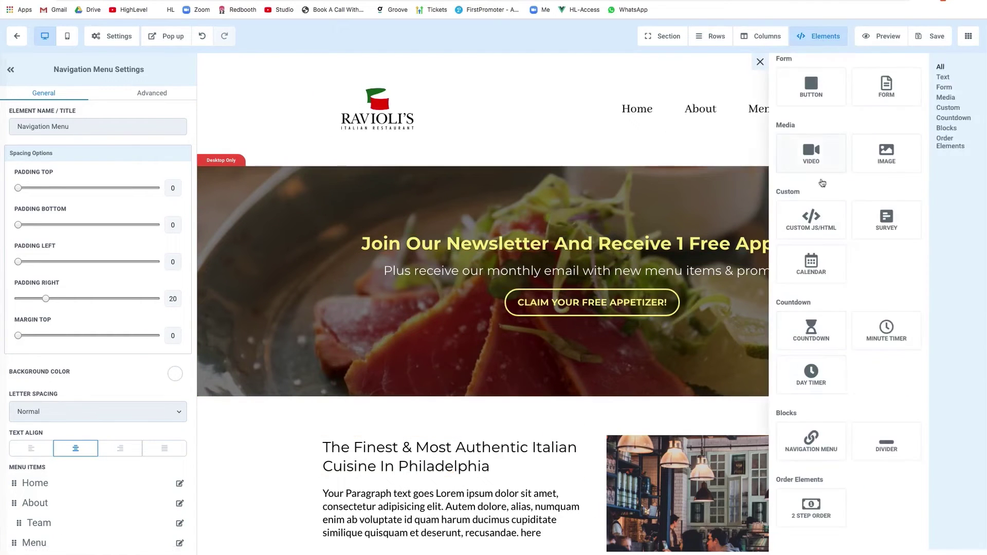
scroll(817, 216, up, 3)
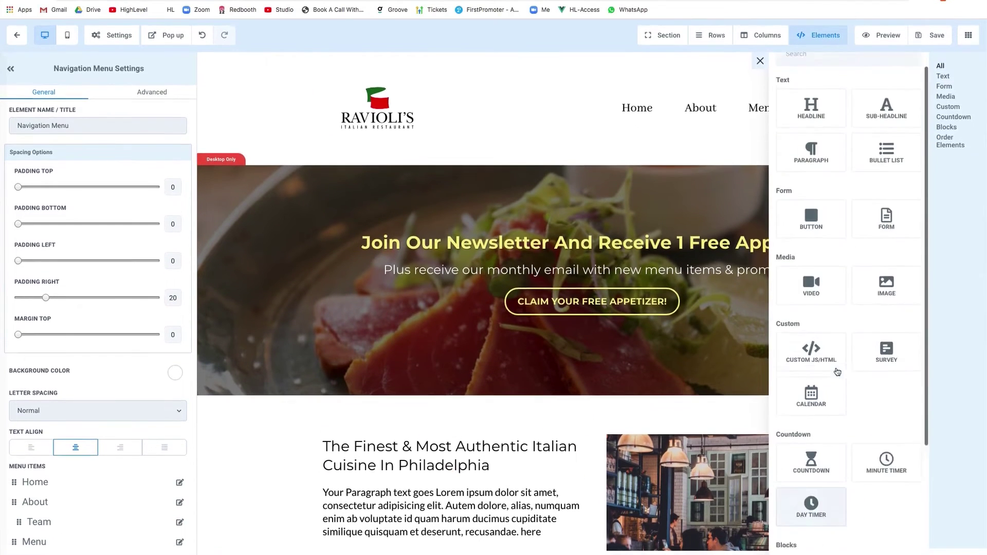
click(713, 204)
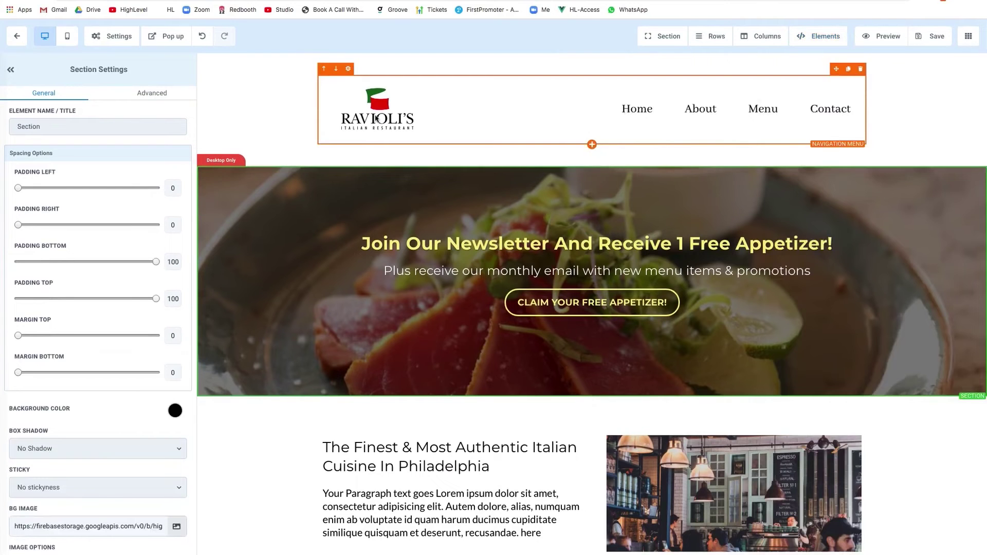
Check the mobile view's menu and exit popup, return to desktop, then open Opportunities
click(67, 36)
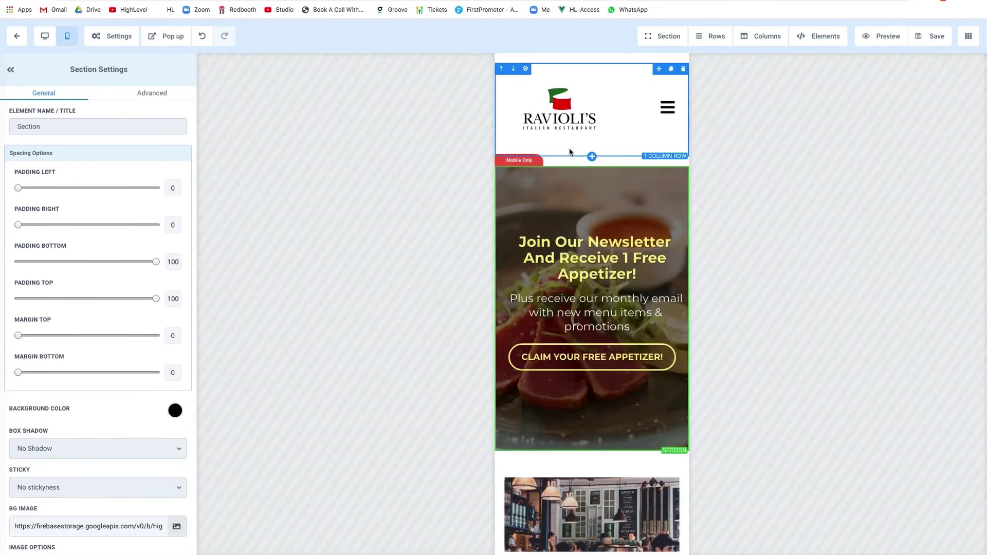
scroll(569, 152, down, 5)
scroll(591, 155, up, 5)
click(666, 76)
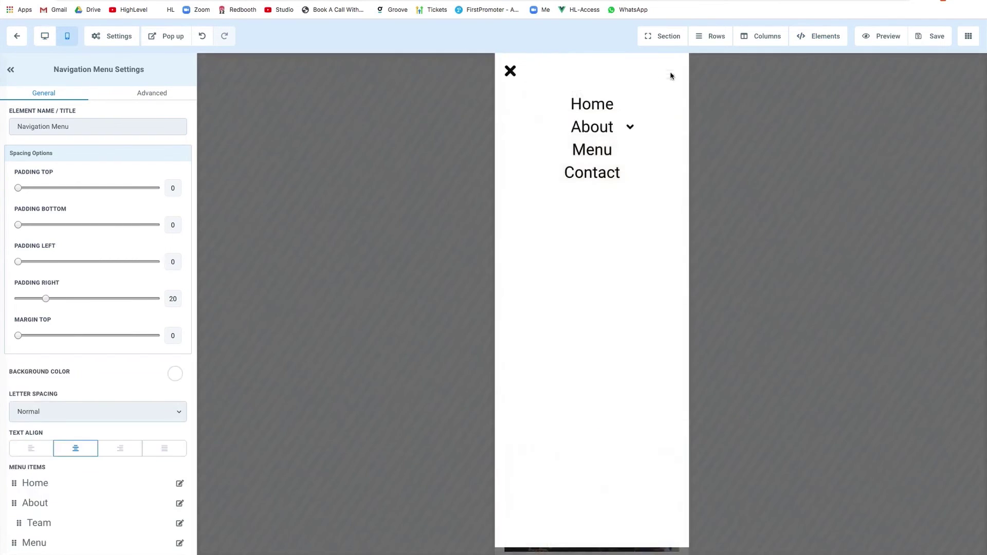
click(509, 71)
click(162, 40)
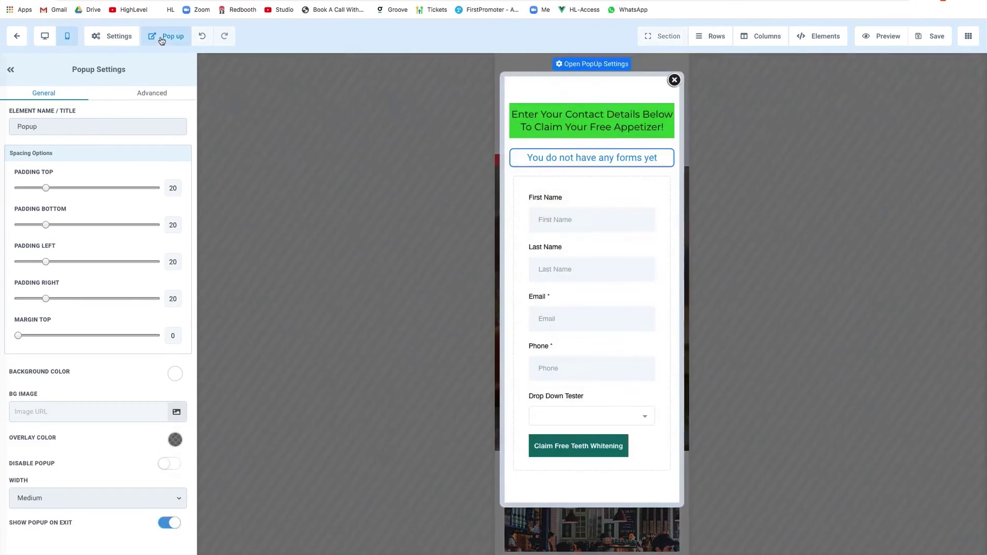
click(672, 82)
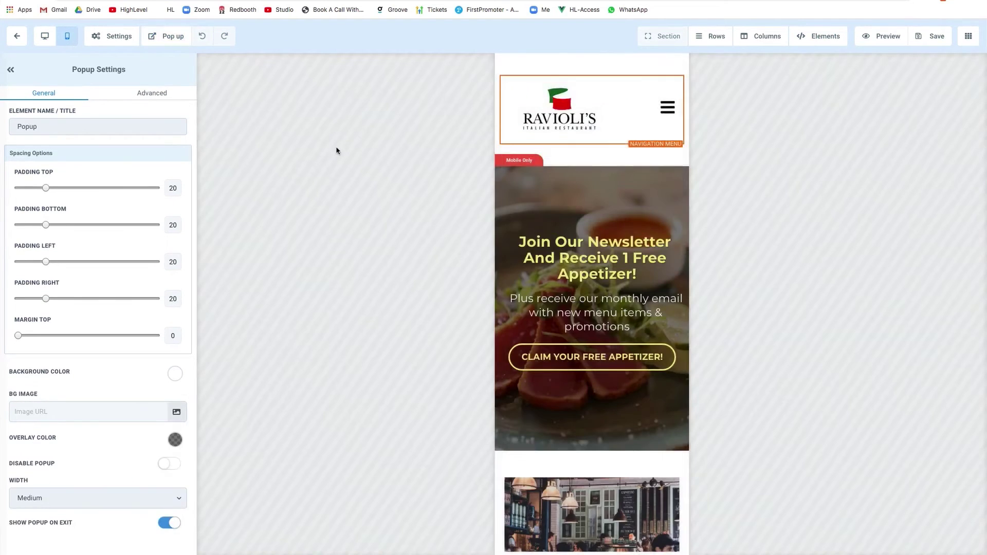
click(46, 39)
click(17, 36)
click(46, 183)
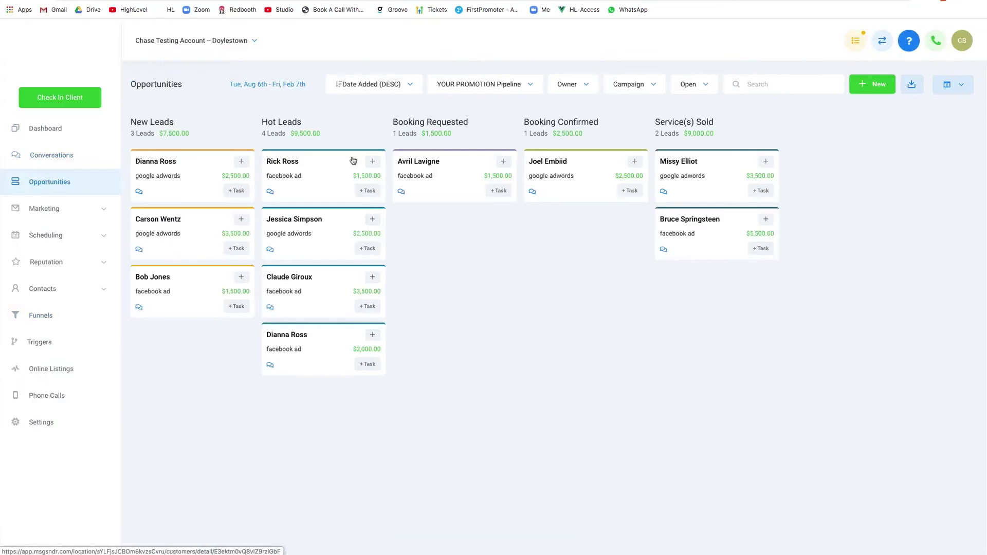
Switch to the Spotlight Sessions Pipeline and back to the YOUR PROMOTION Pipeline
click(517, 88)
click(504, 105)
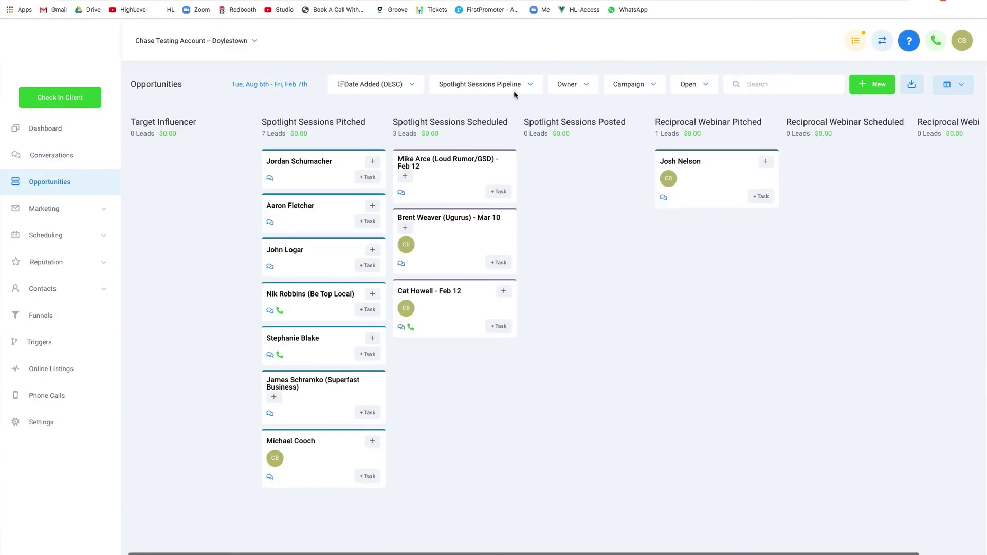
click(511, 88)
click(497, 122)
Create a trigger on Added To Campaign with a Remove From All Campaigns action
click(51, 344)
click(159, 128)
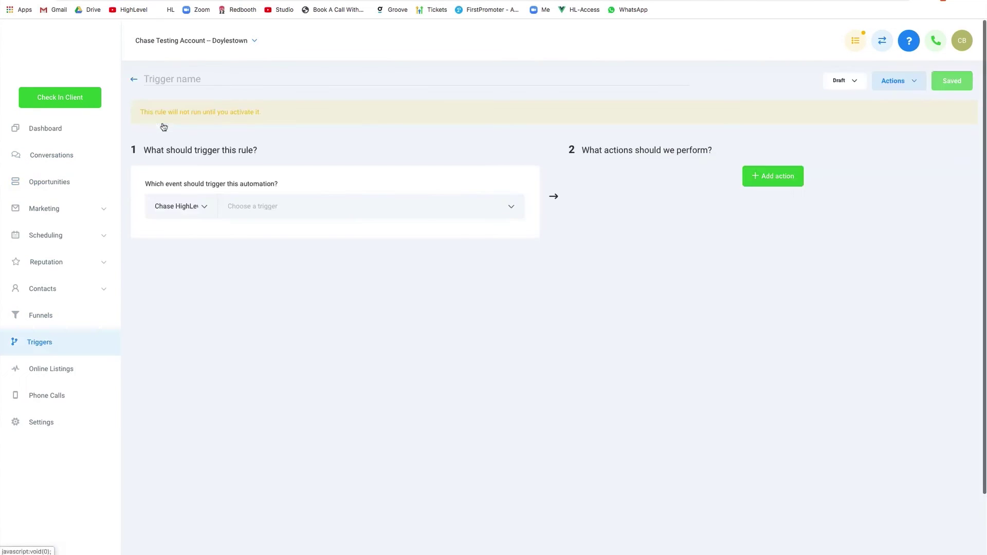
click(772, 176)
click(755, 205)
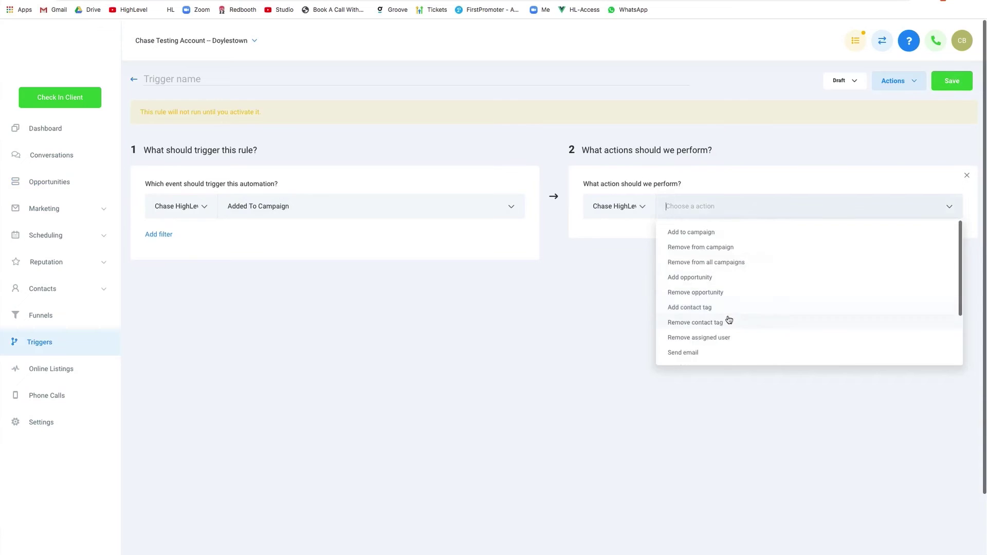
click(709, 258)
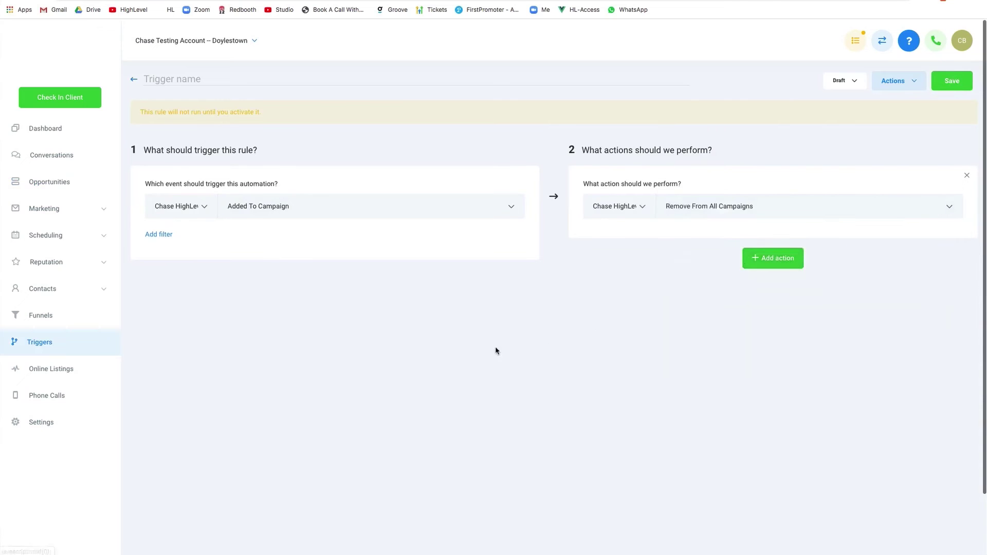
Leave the unsaved trigger and open the YOUR OFFER Claim Nurture campaign
click(44, 209)
click(32, 241)
click(575, 59)
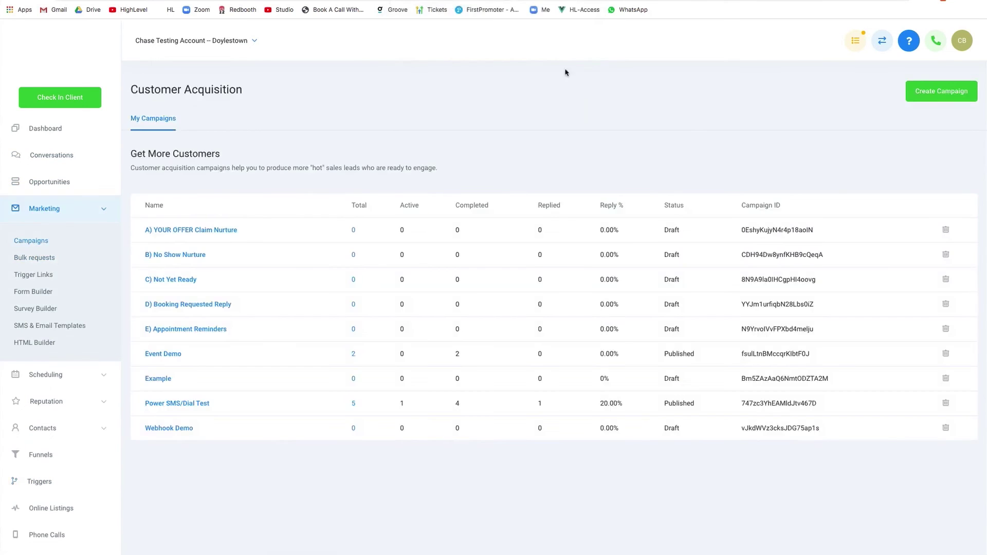
click(218, 229)
Start a 'Hi Th' whisper message in the Call 1 step, then close without saving
scroll(342, 319, down, 3)
scroll(343, 320, down, 2)
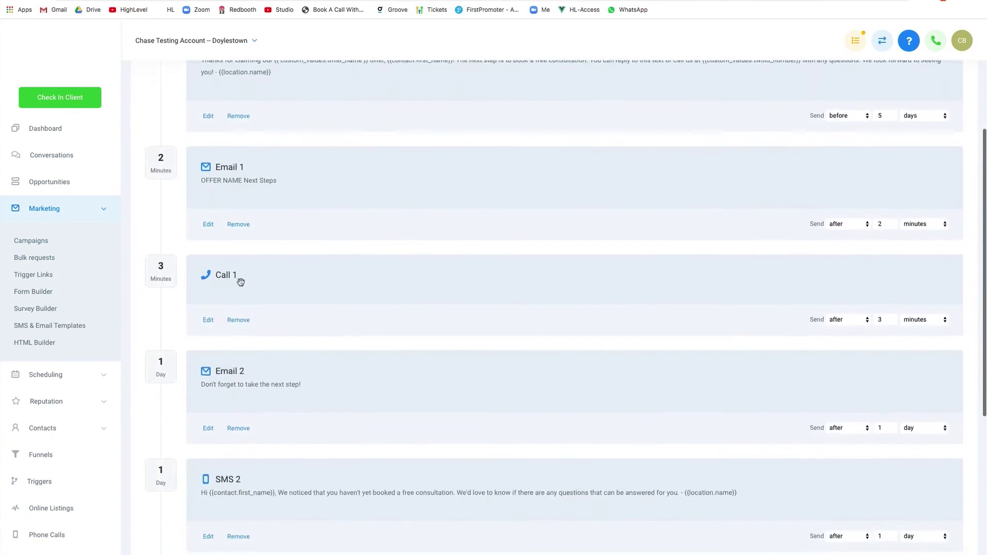
click(211, 319)
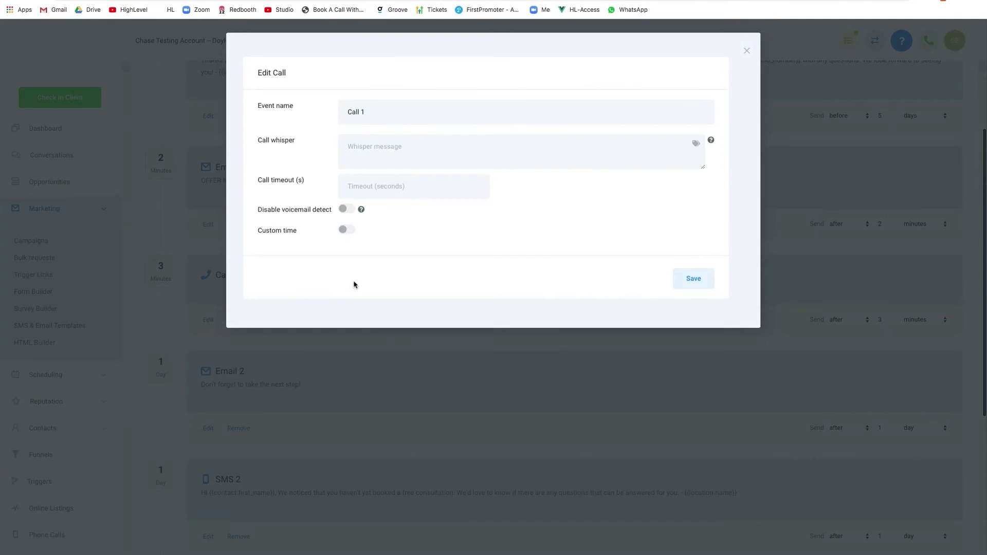
click(465, 161)
text(Hi There!)
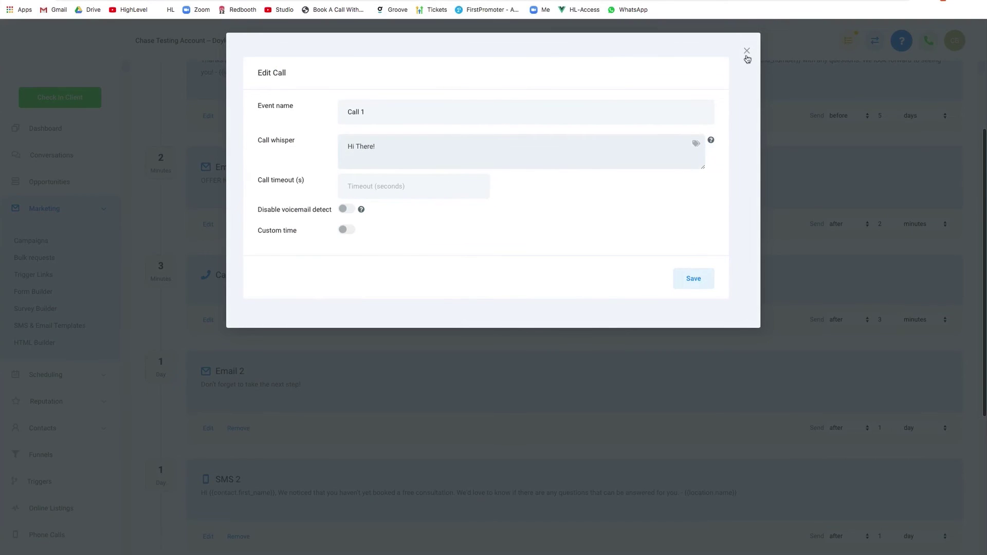
click(746, 51)
Inspect the Voicemail 1 step, then collapse the Marketing section
scroll(418, 334, down, 2)
scroll(418, 334, down, 4)
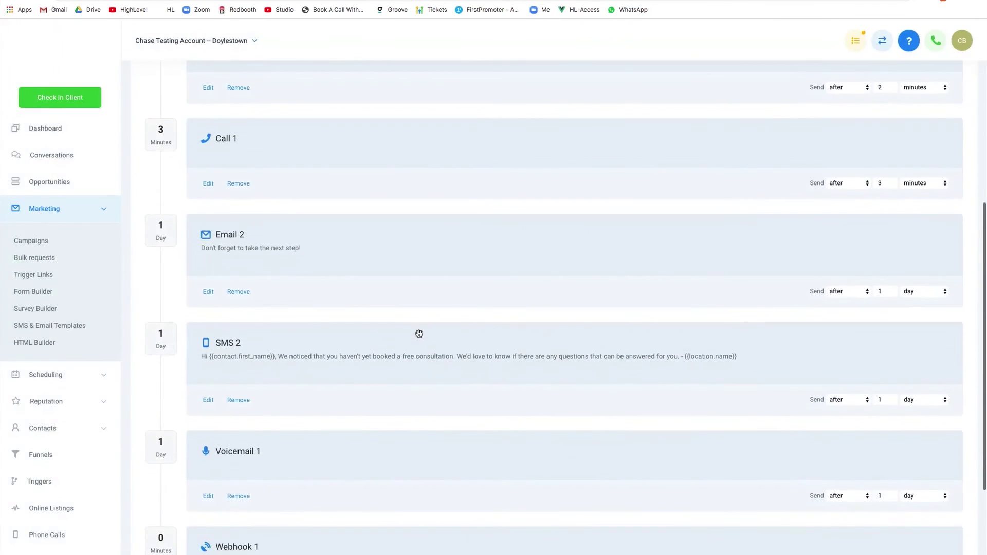
click(208, 375)
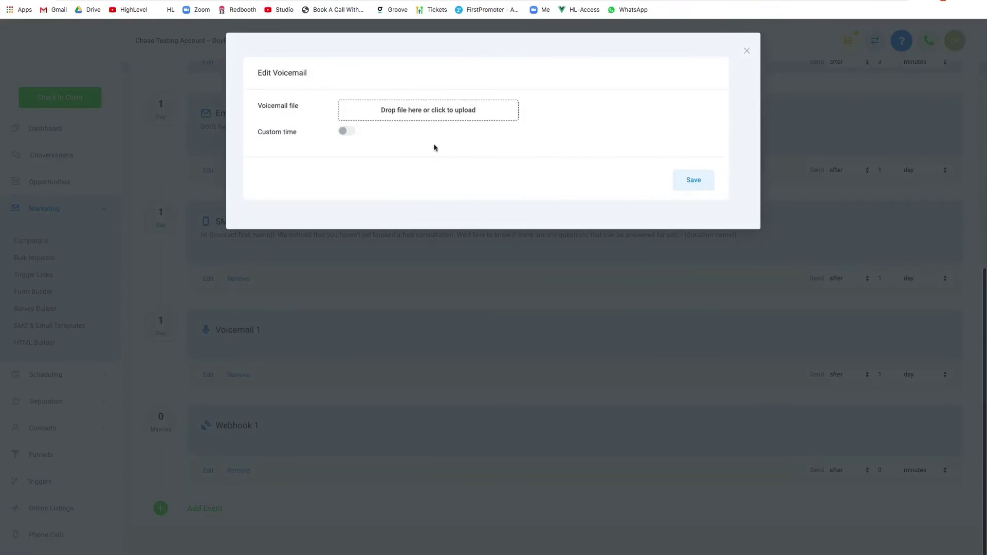
click(746, 51)
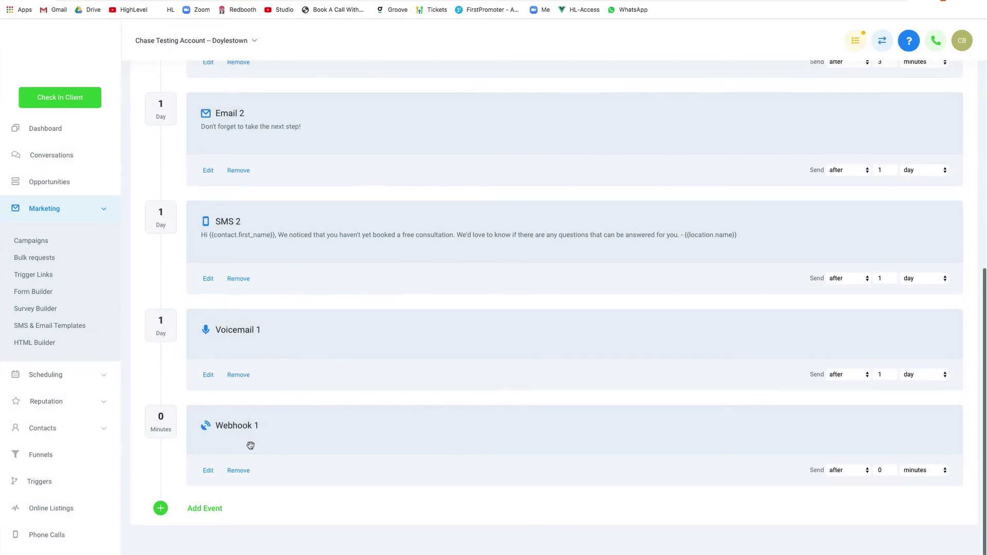
click(102, 211)
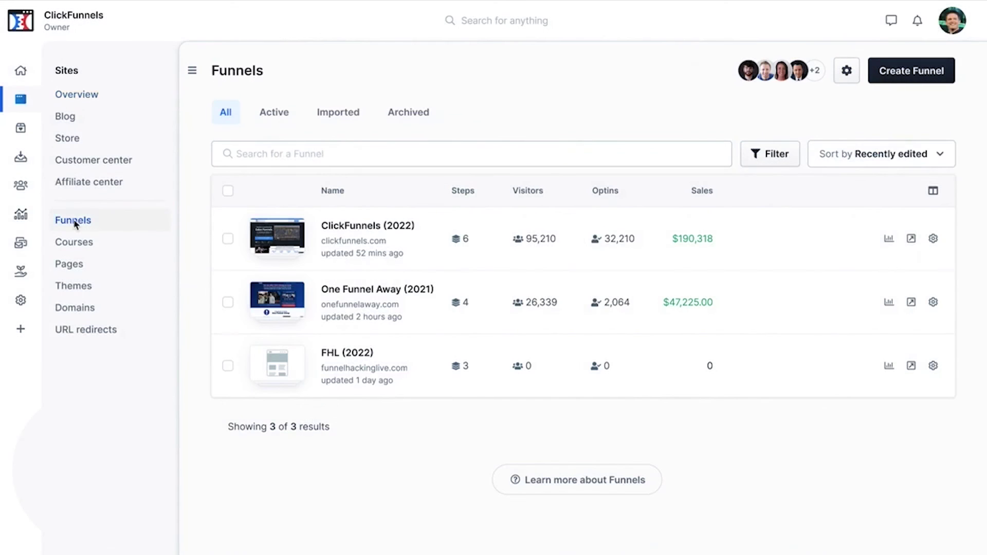
Check which team members can access funnels, then open One Funnel Away (2021)
click(200, 75)
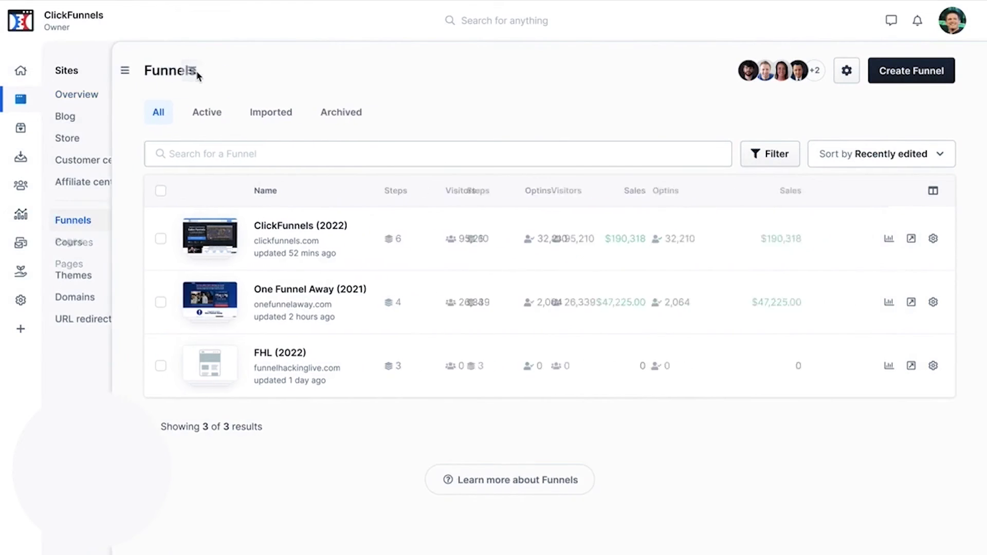
click(749, 76)
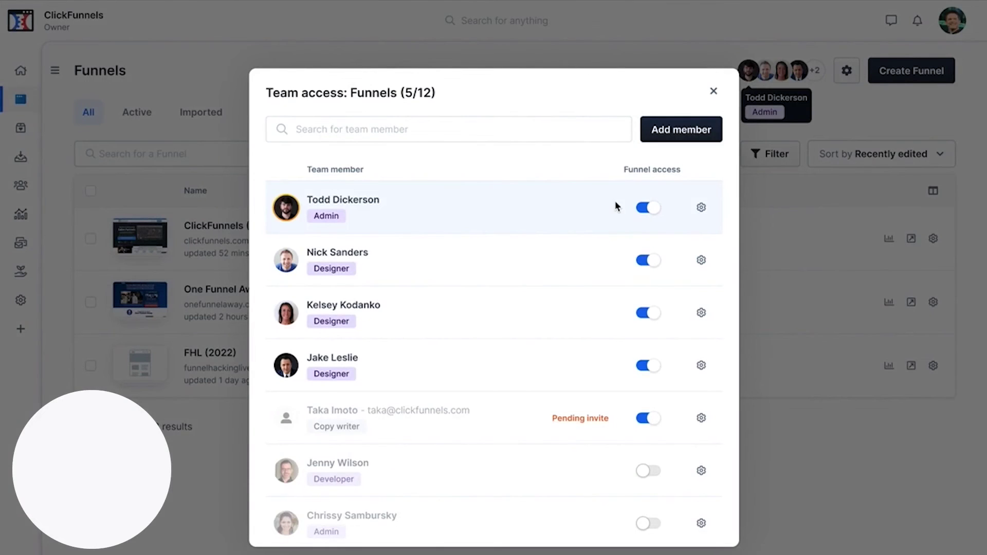
click(705, 96)
click(285, 291)
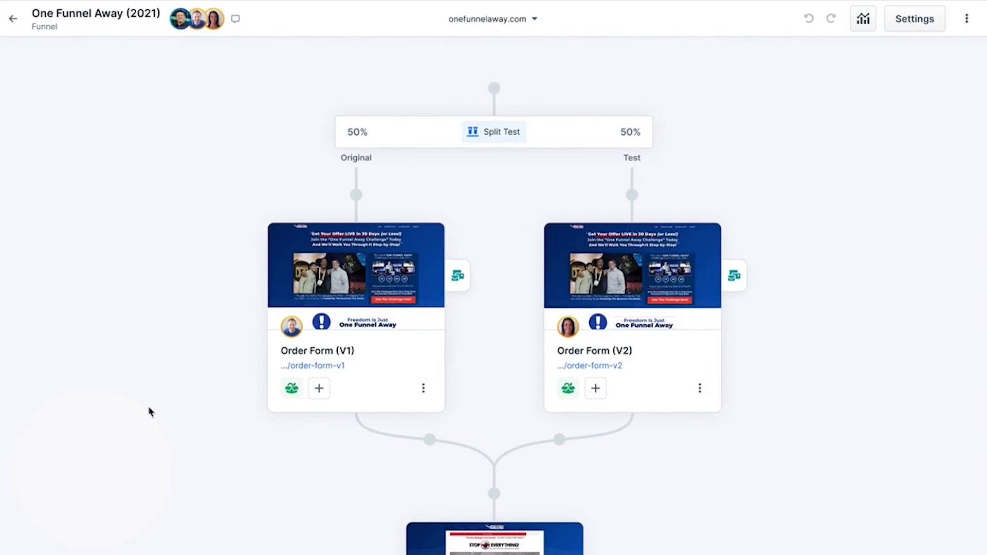
View a team member's funnel permissions, then scroll down the canvas to OTO #1
click(199, 27)
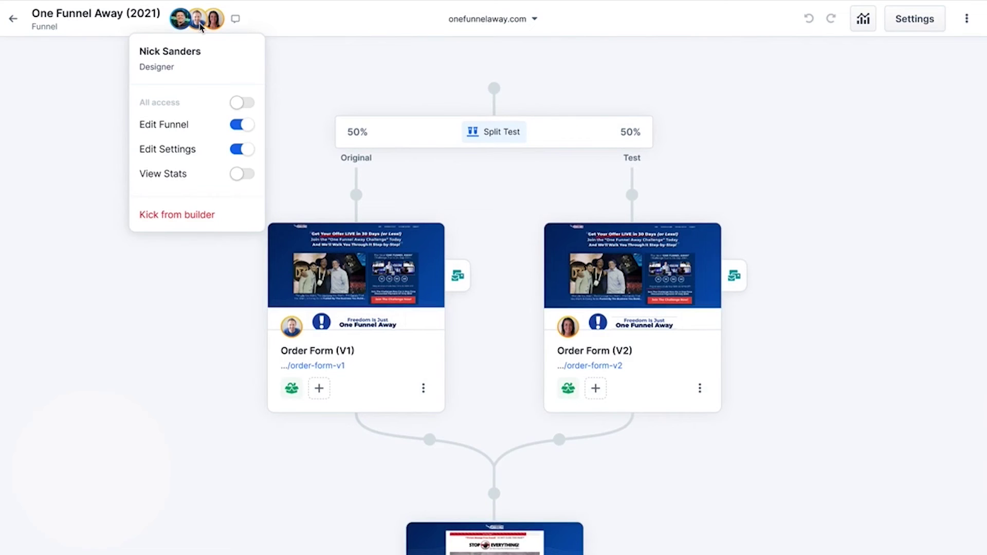
click(273, 66)
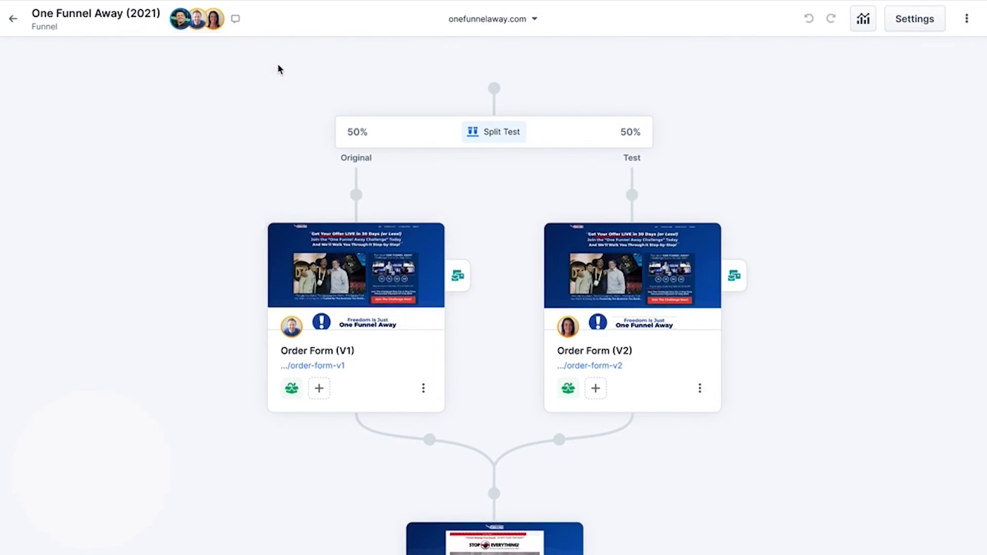
scroll(210, 215, down, 3)
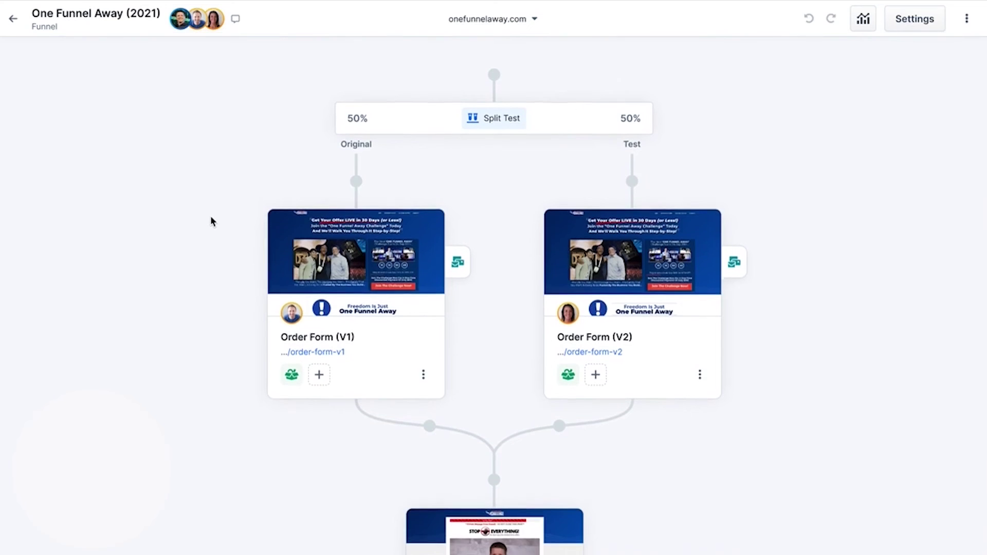
scroll(210, 219, down, 5)
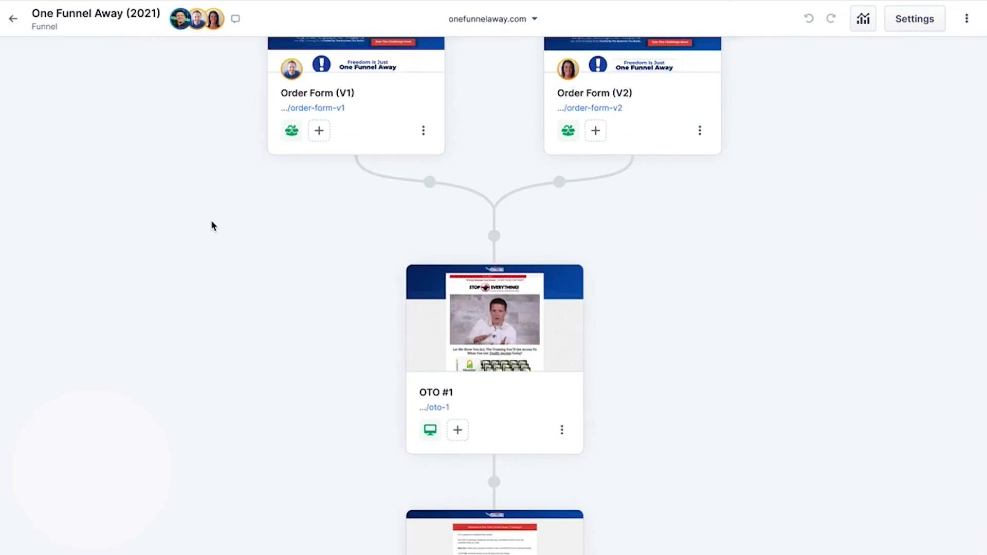
scroll(212, 224, down, 1)
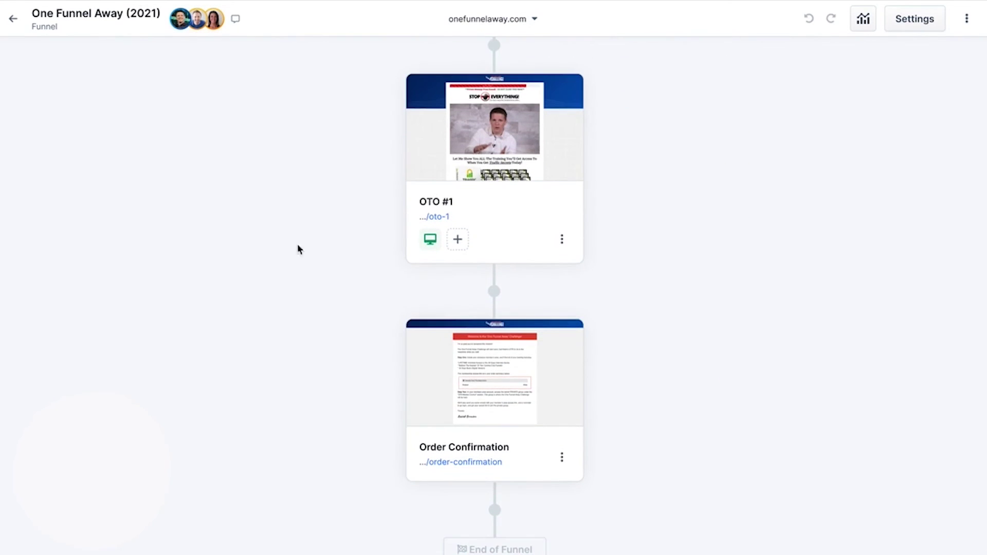
Add a new split-test step after OTO #1 in the funnel
click(494, 293)
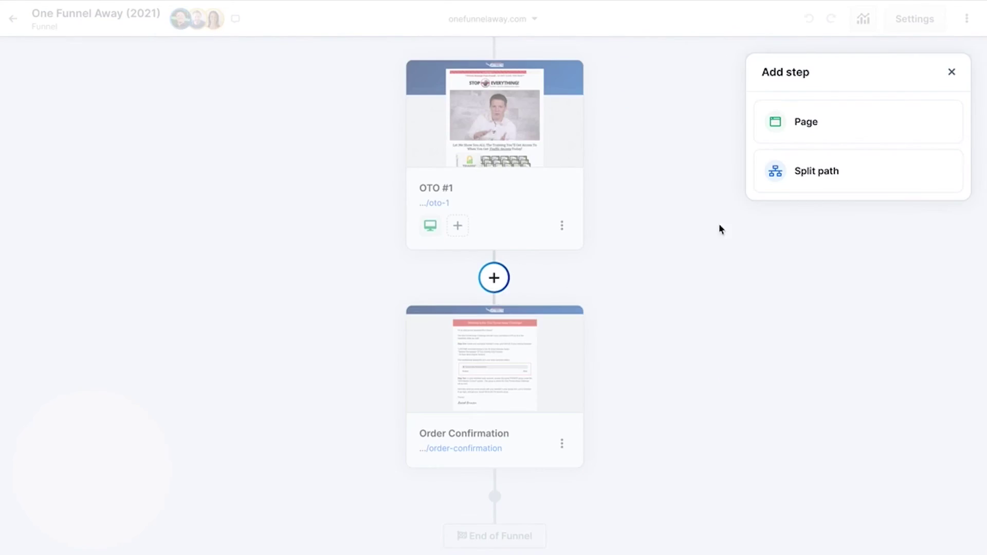
click(785, 184)
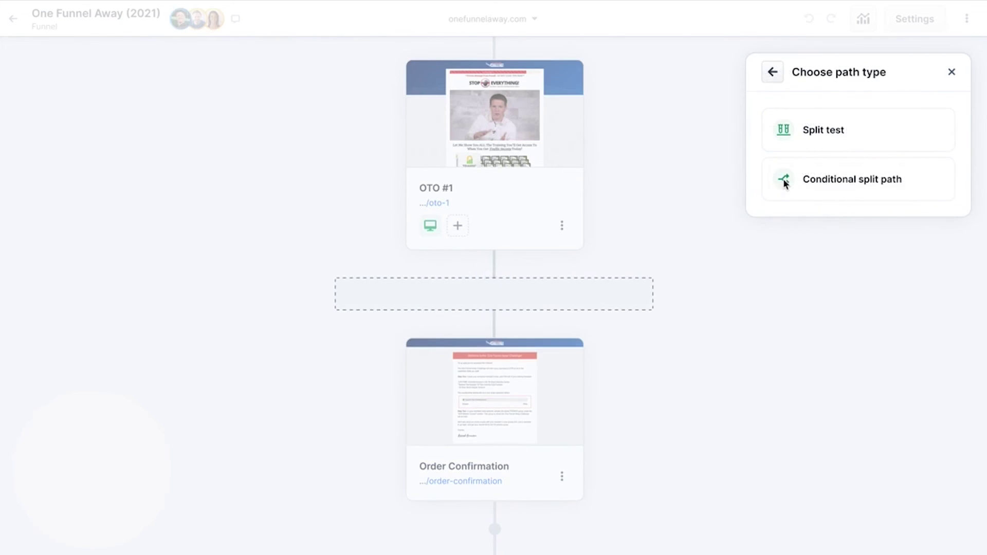
click(797, 136)
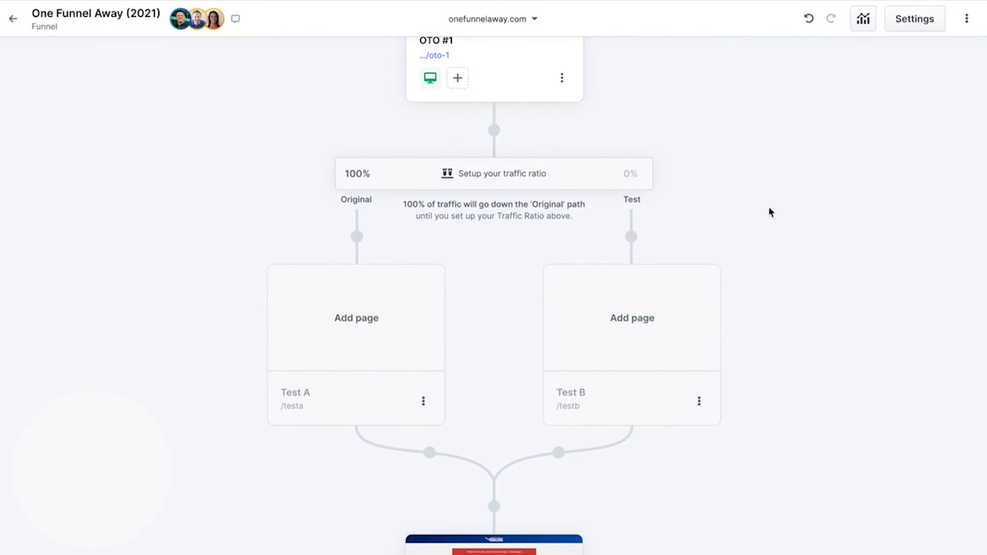
Assign the existing page The Ultimate Course (2022) to the split test's Test A branch
click(411, 282)
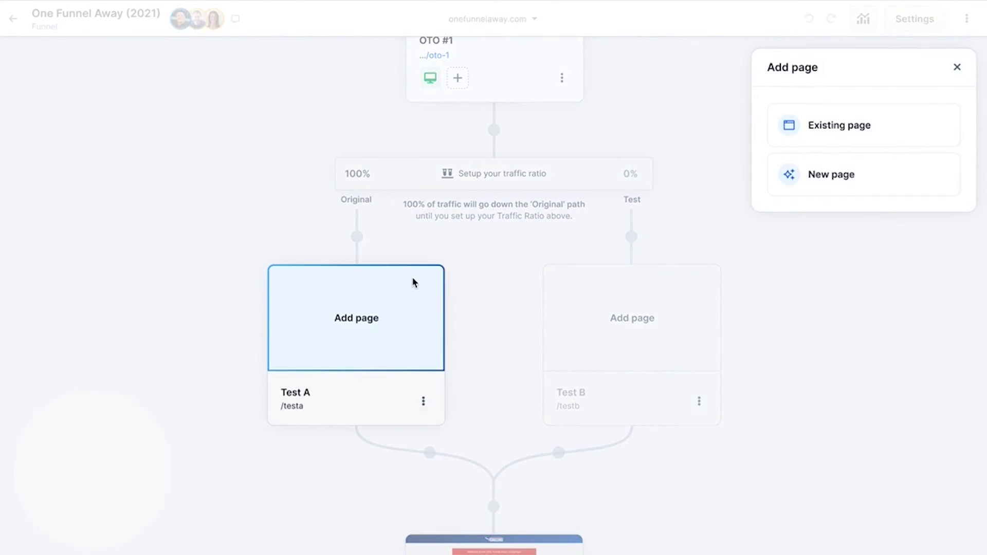
click(776, 135)
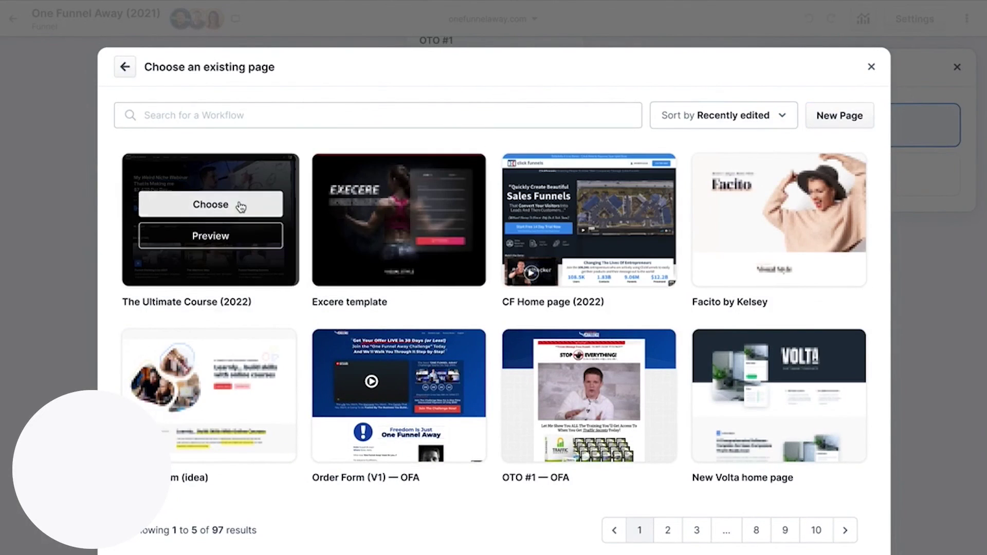
click(229, 207)
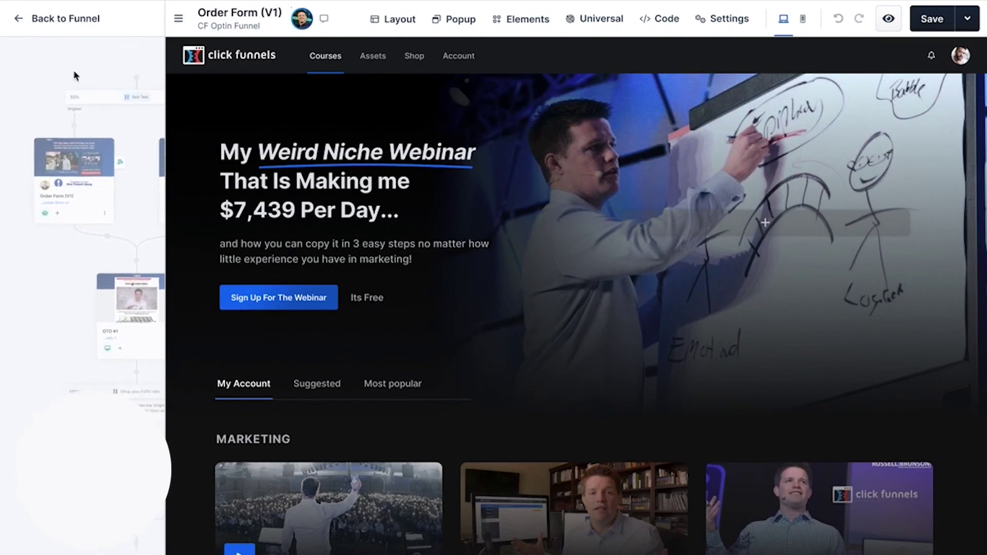
Review Order Form (V1) in the page editor with the steps sidebar hidden, then return to the One Funnel Away (2021) flow
click(72, 170)
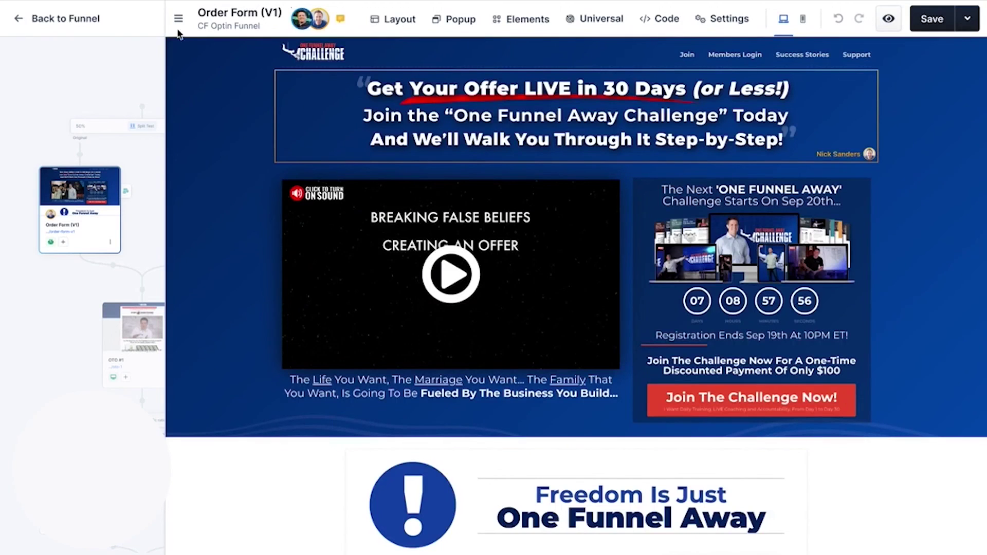
click(178, 21)
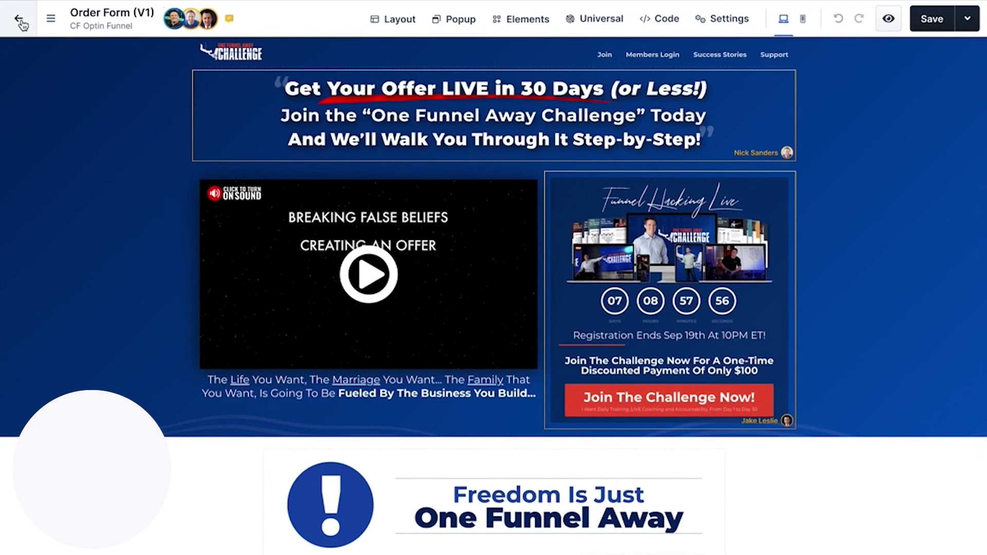
click(20, 21)
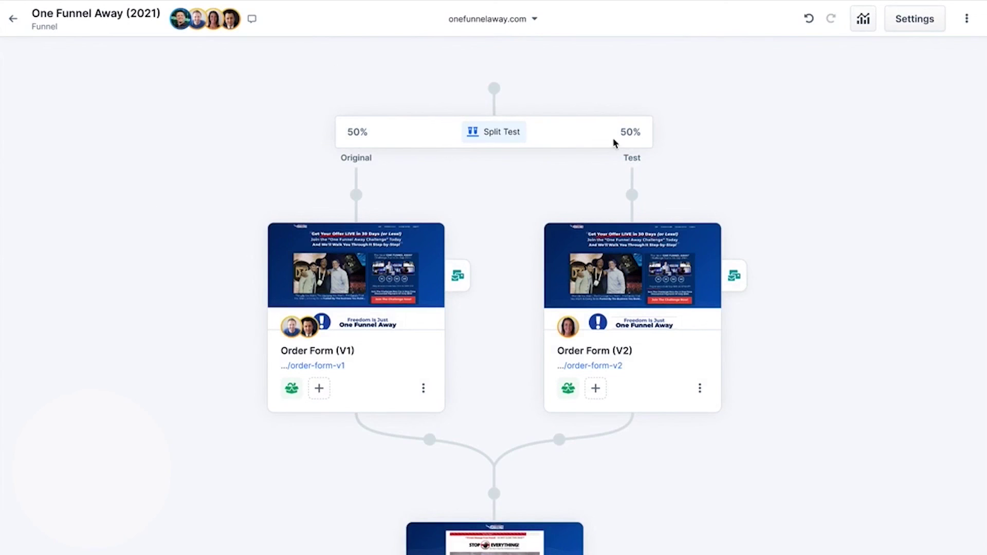
click(462, 288)
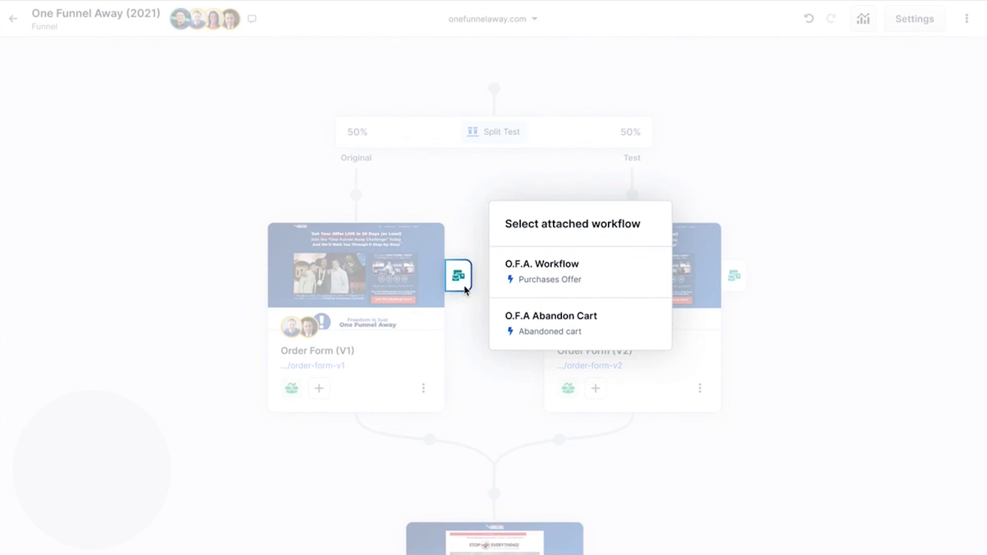
click(513, 280)
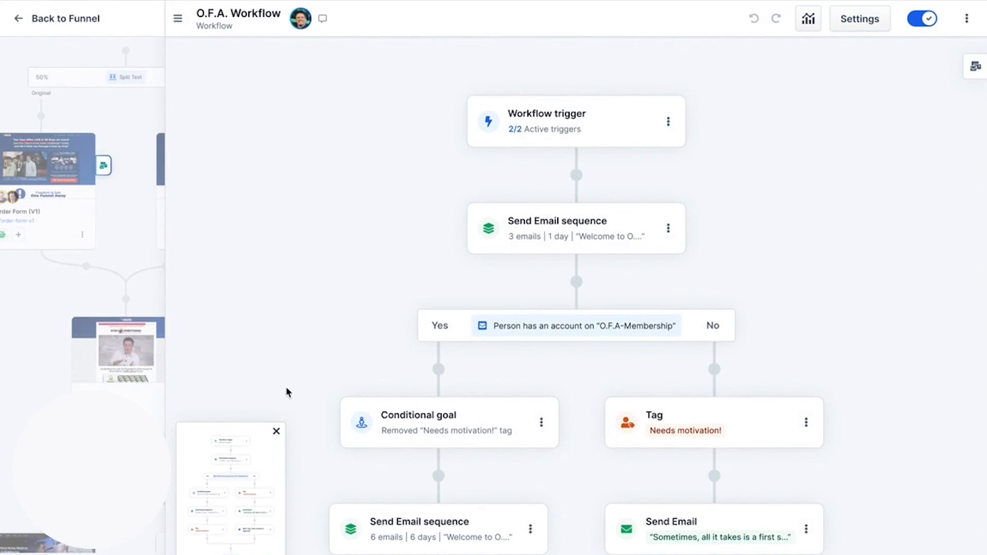
click(277, 431)
click(178, 19)
click(974, 66)
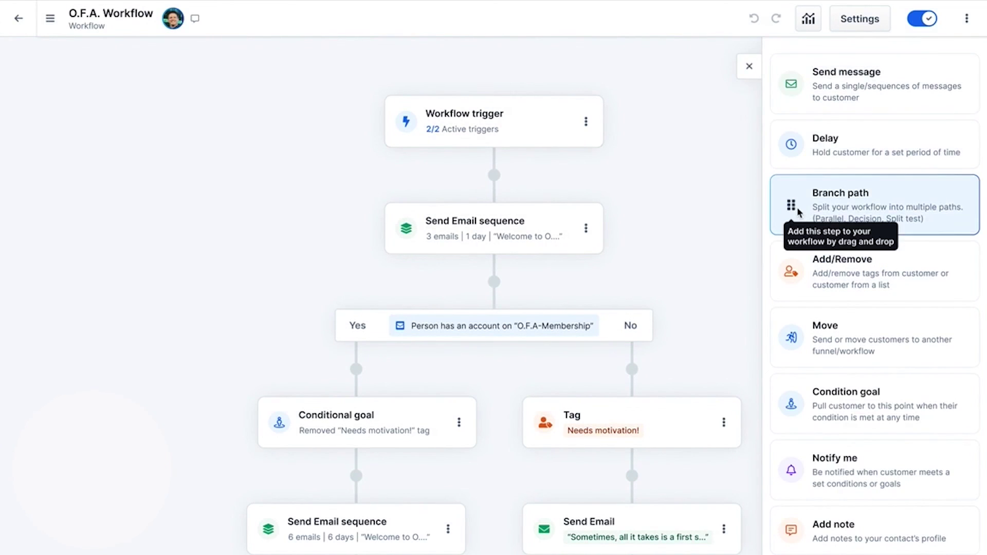
drag(772, 209, 494, 288)
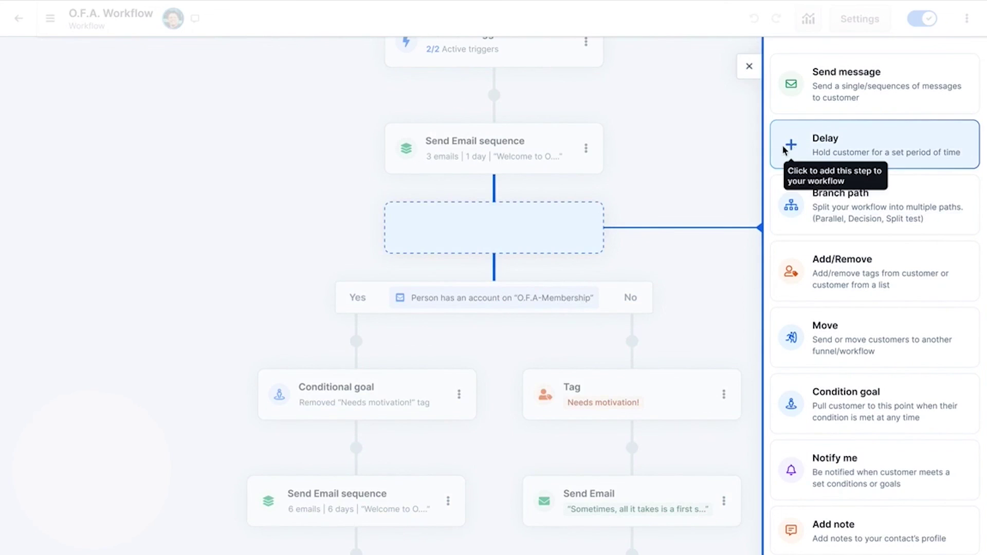
click(714, 156)
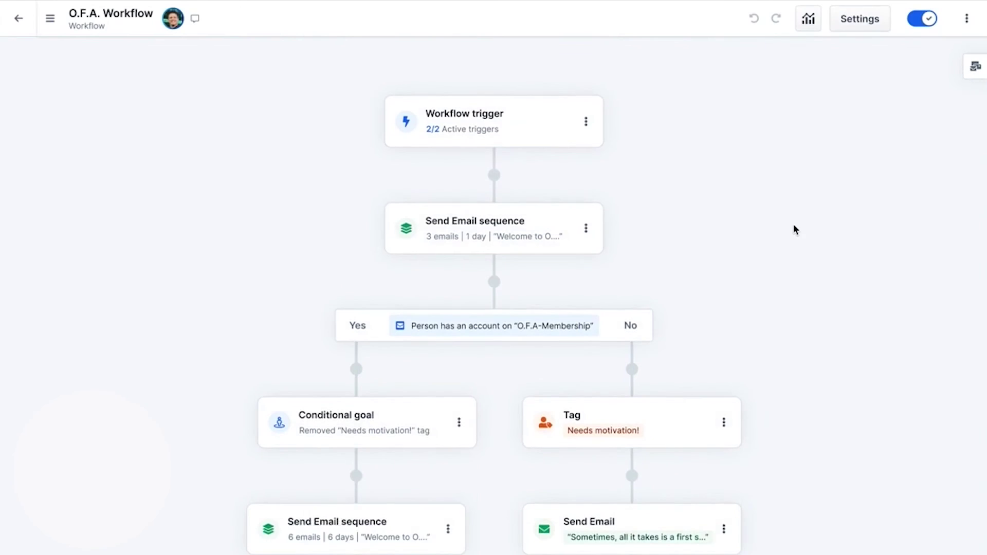
scroll(796, 230, down, 4)
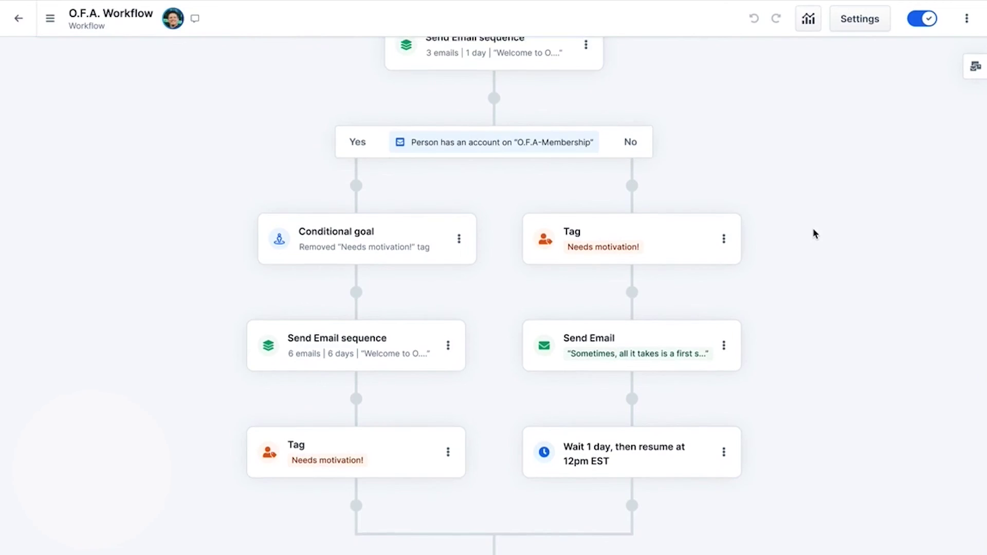
scroll(813, 232, up, 4)
click(18, 19)
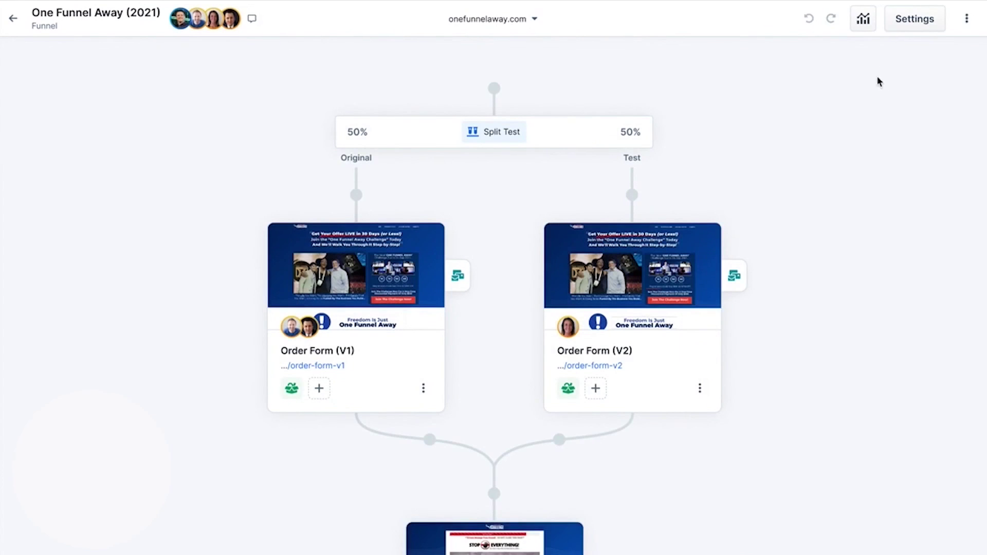
Open the funnel analytics and review each step's stats, where Order Form (V2) earns $21,000 versus V1's $18,800
click(864, 23)
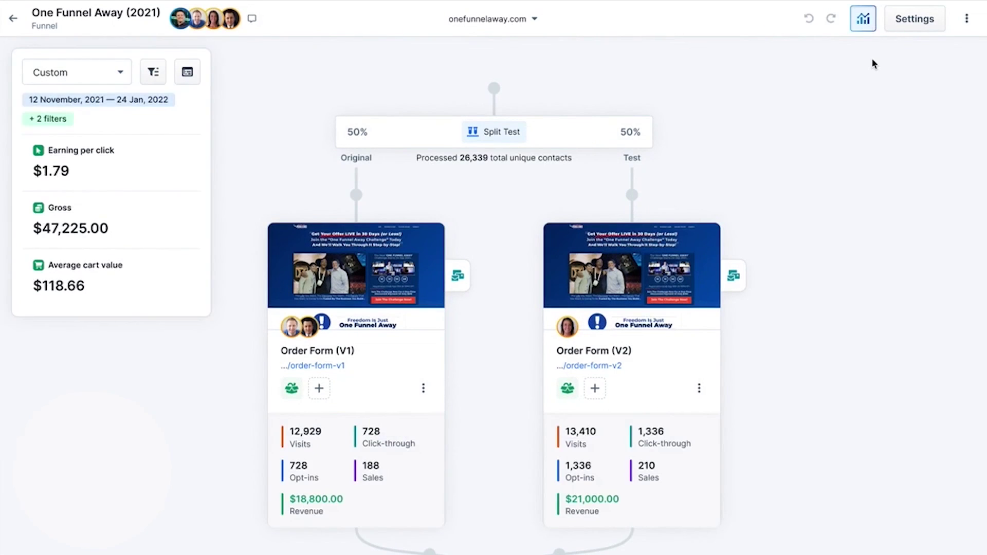
scroll(859, 200, down, 4)
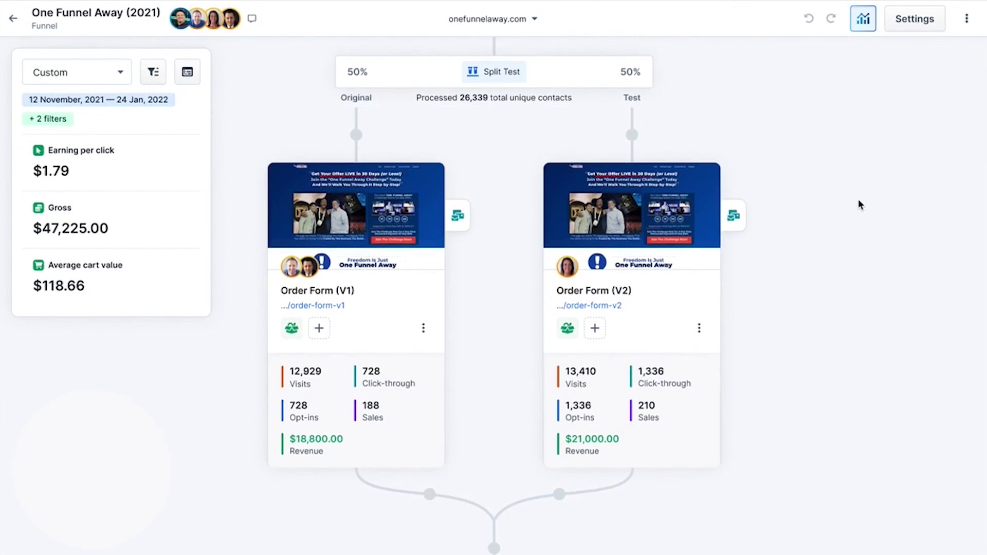
scroll(859, 204, down, 5)
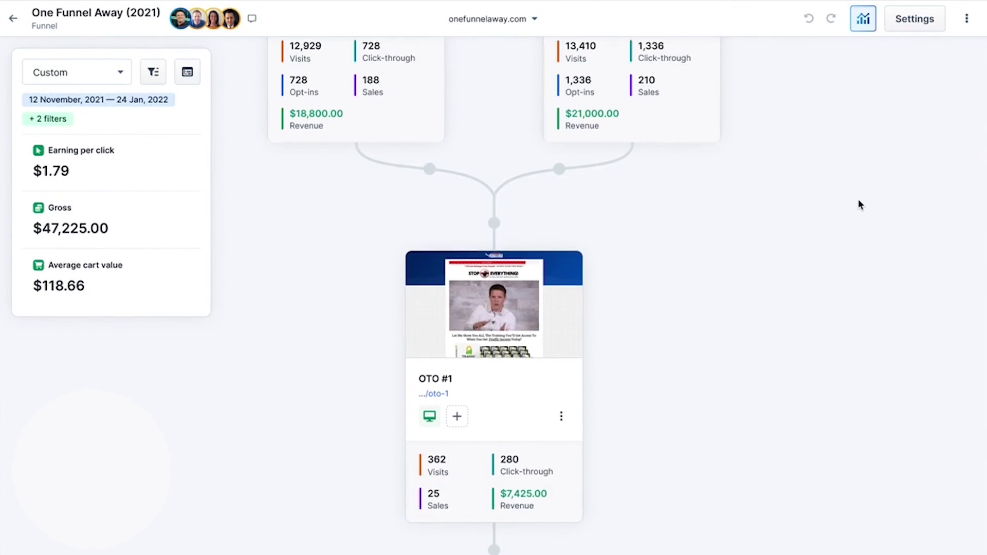
scroll(859, 205, down, 2)
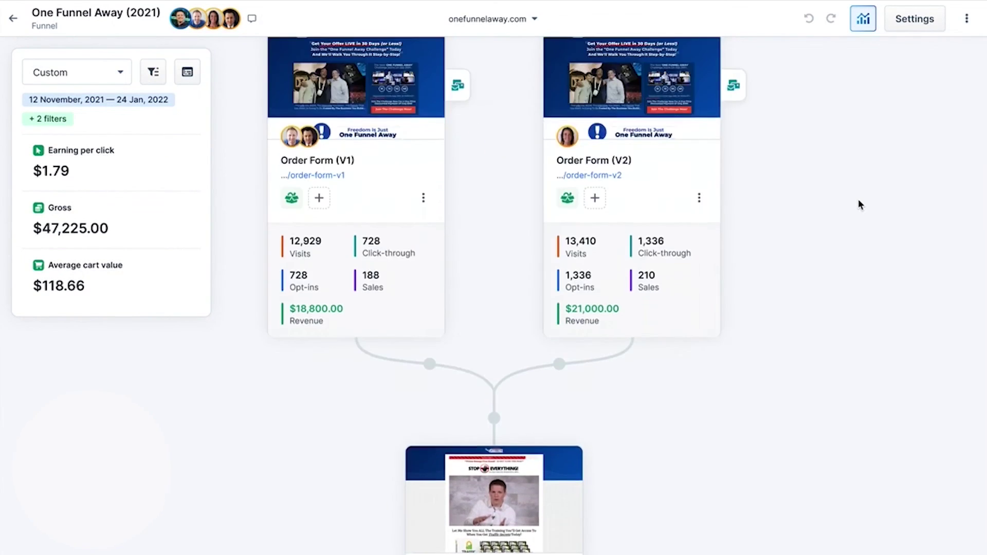